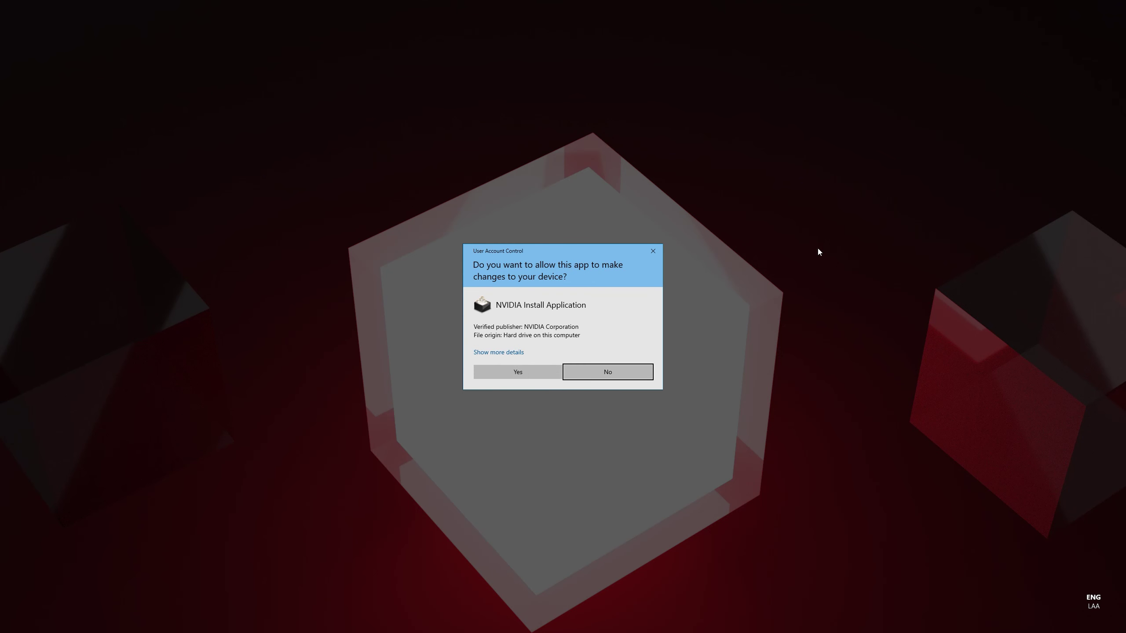
Step: Allow the NVIDIA installer to make changes and install the GeForce Game Ready Driver with the PhysX and HD Audio components
left_click(519, 372)
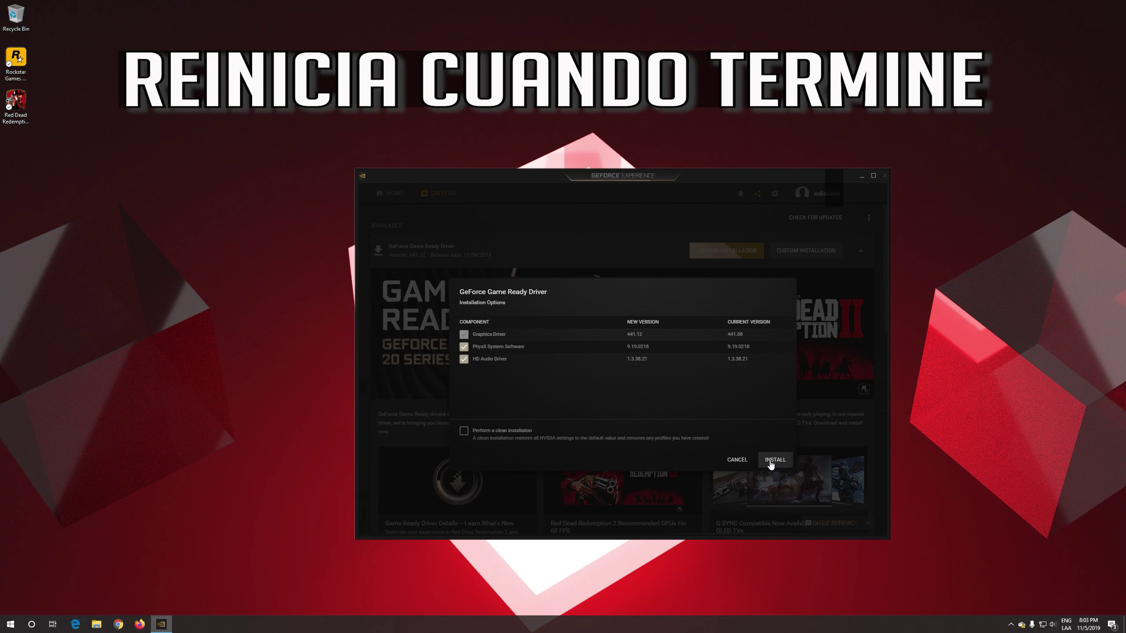
left_click(771, 461)
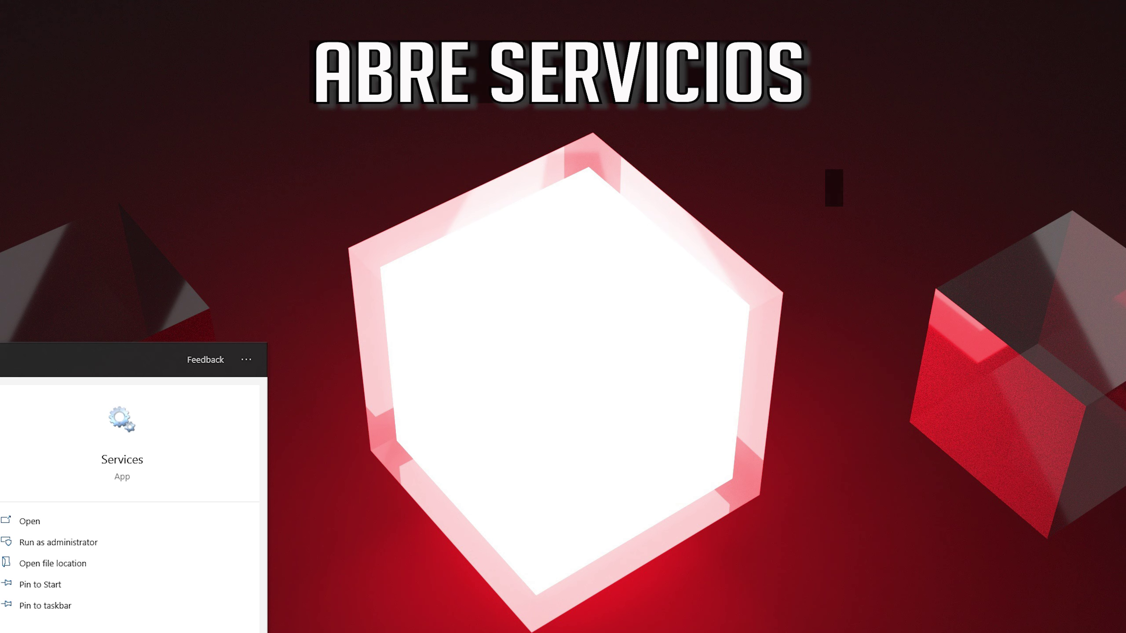
Step: Open the Windows Services console, then enlarge its window and move it fully into view
key("Return")
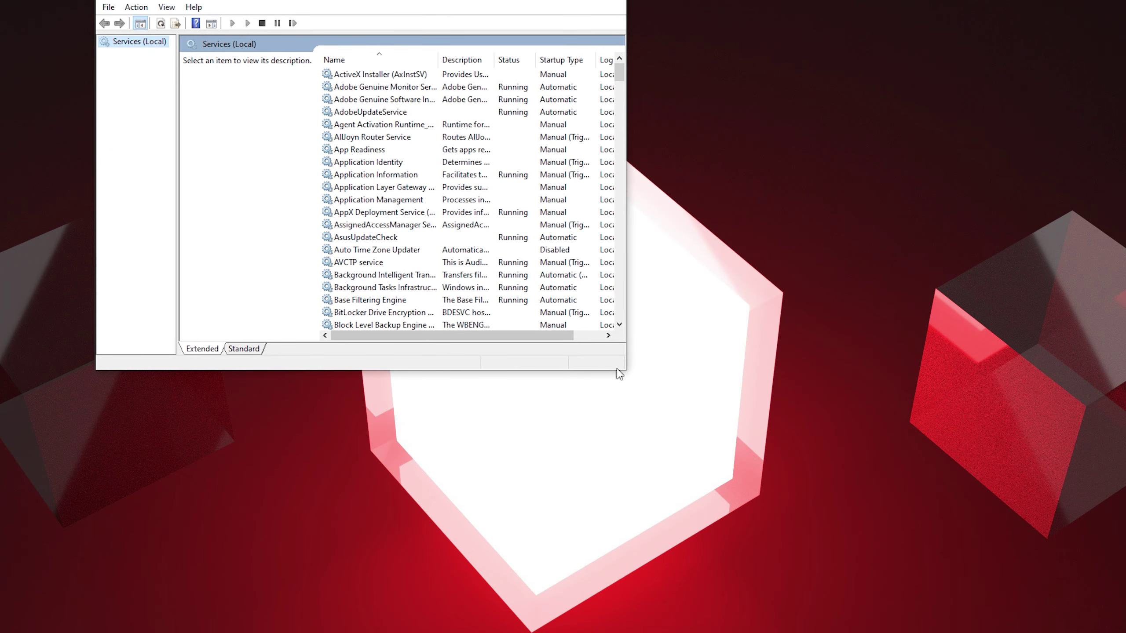
left_click_drag(624, 371, 914, 491)
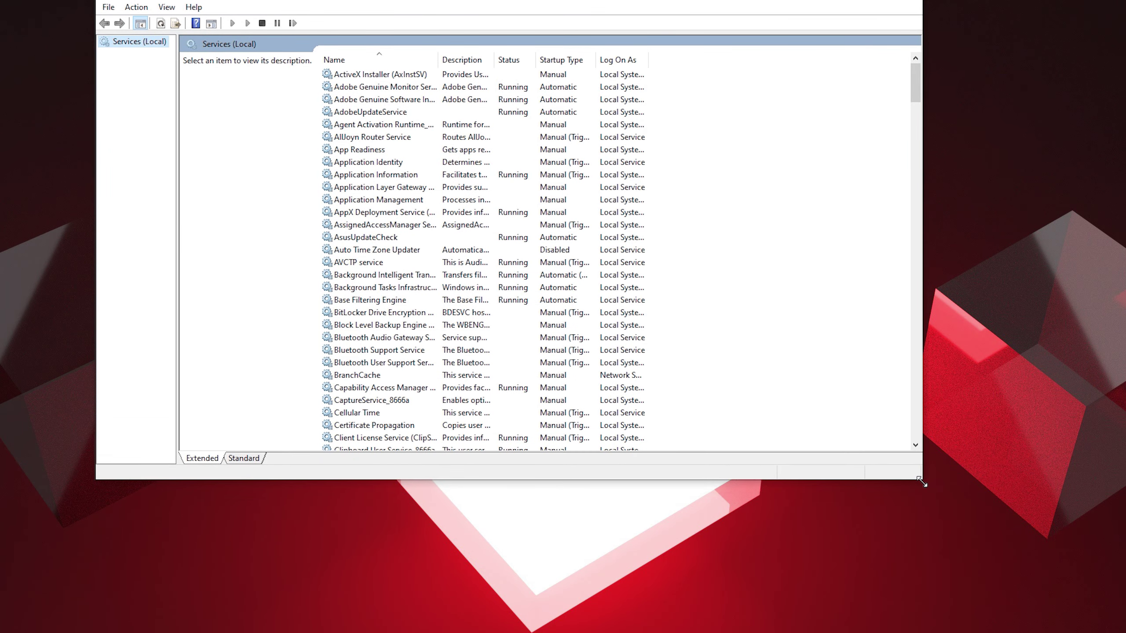
left_click_drag(571, 4, 619, 25)
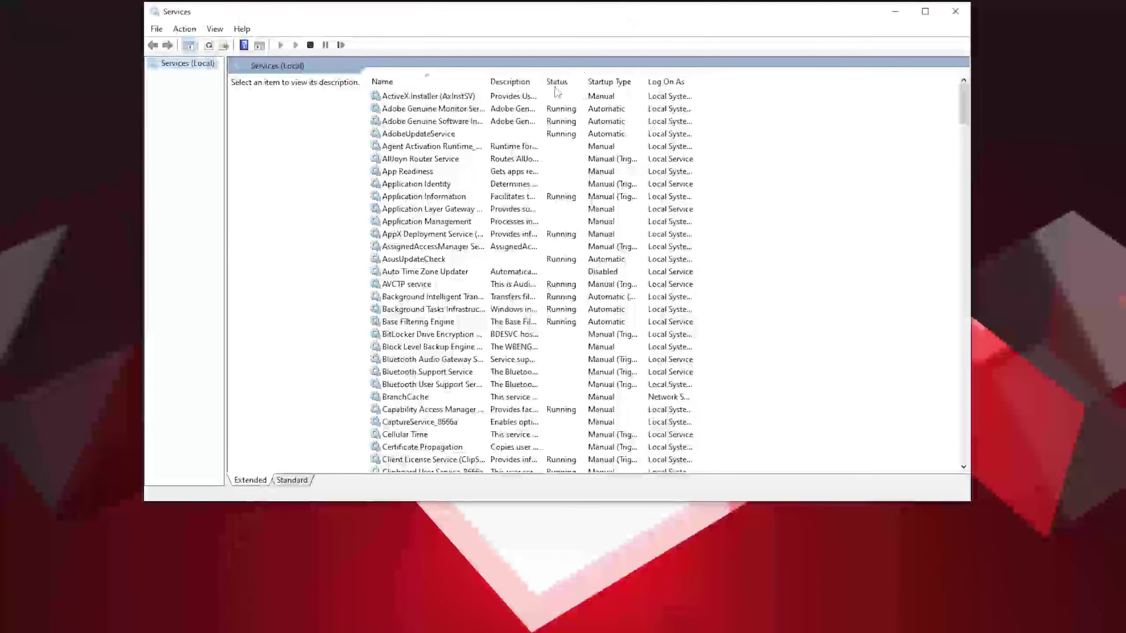
Step: Find the NVIDIA NetworkService Container service in the list and open its properties
left_click(416, 184)
scroll(414, 230, "down", 10)
scroll(414, 228, "down", 20)
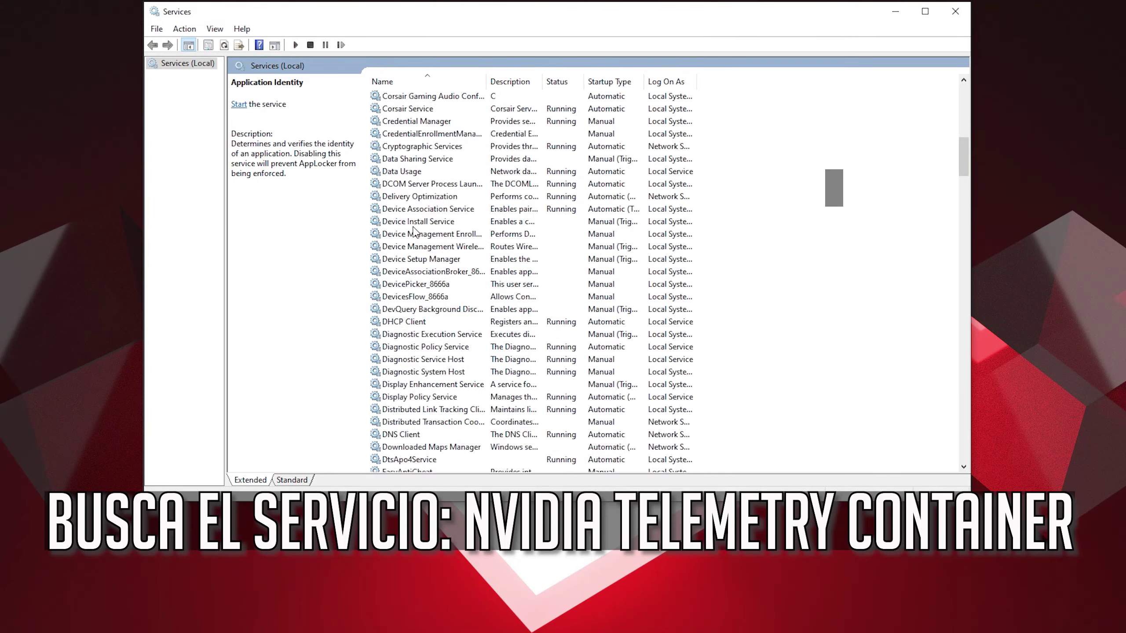
scroll(414, 229, "down", 20)
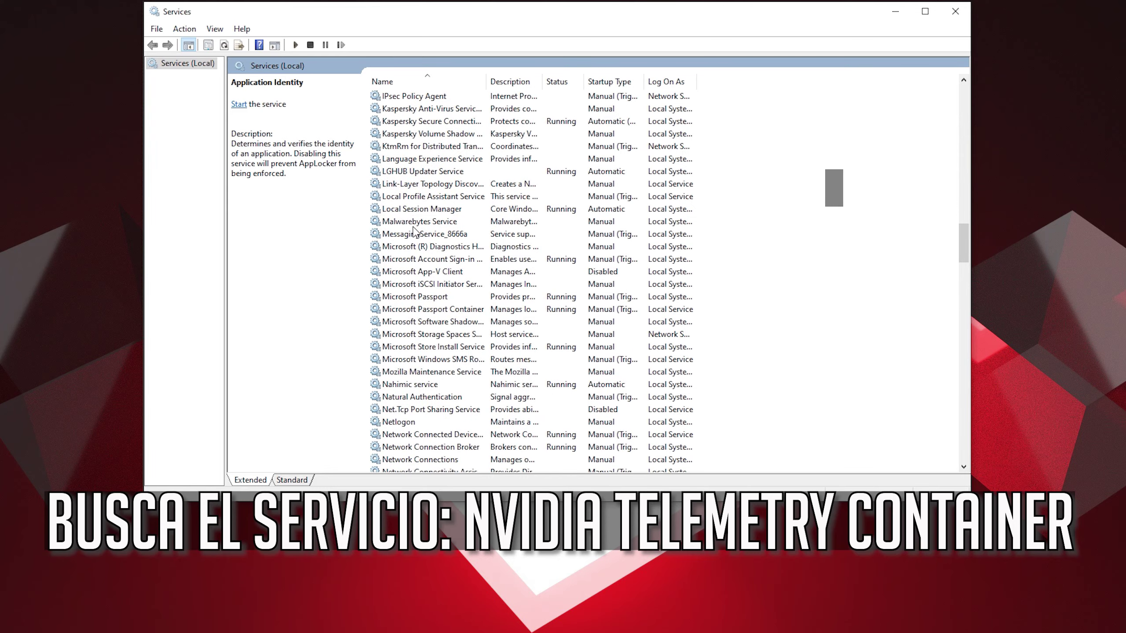
scroll(414, 230, "down", 4)
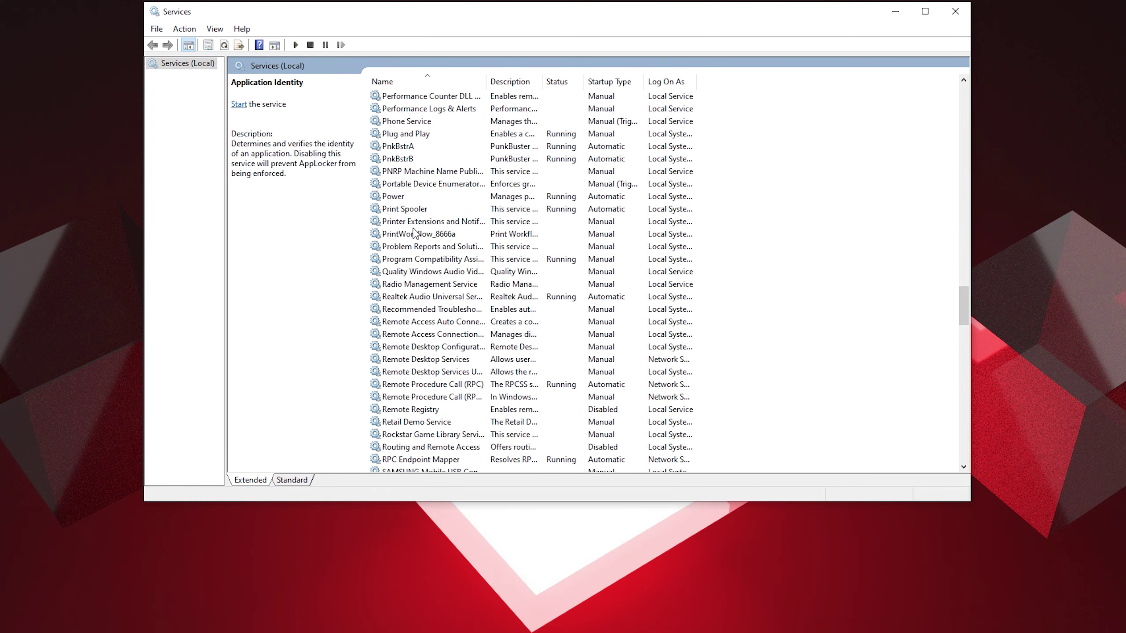
scroll(413, 231, "down", 2)
scroll(413, 230, "up", 16)
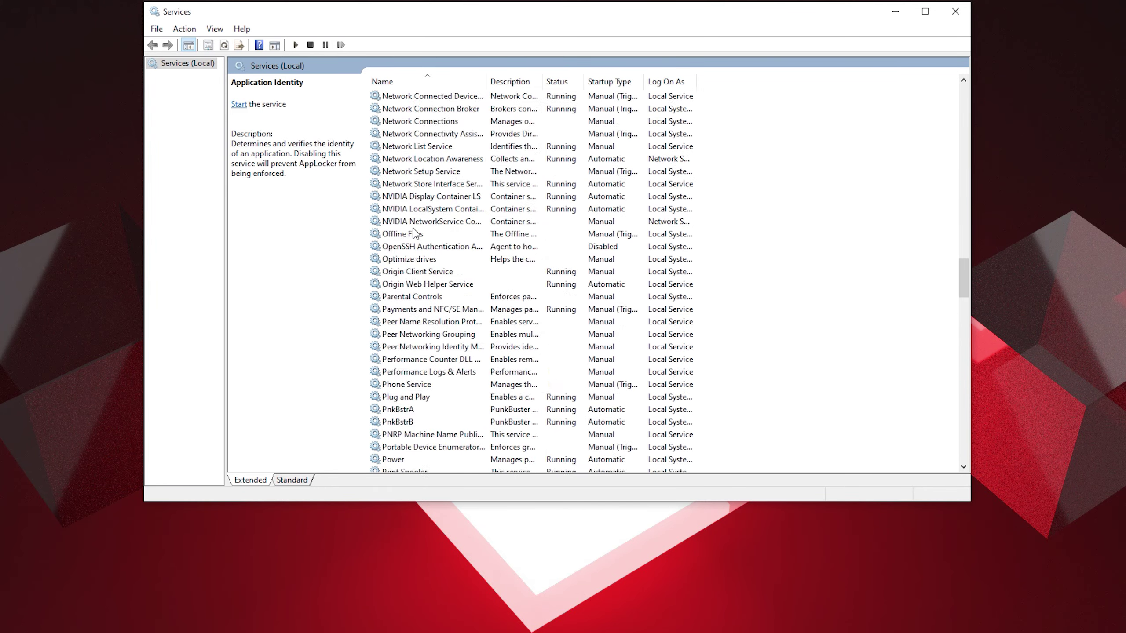
scroll(413, 228, "down", 2)
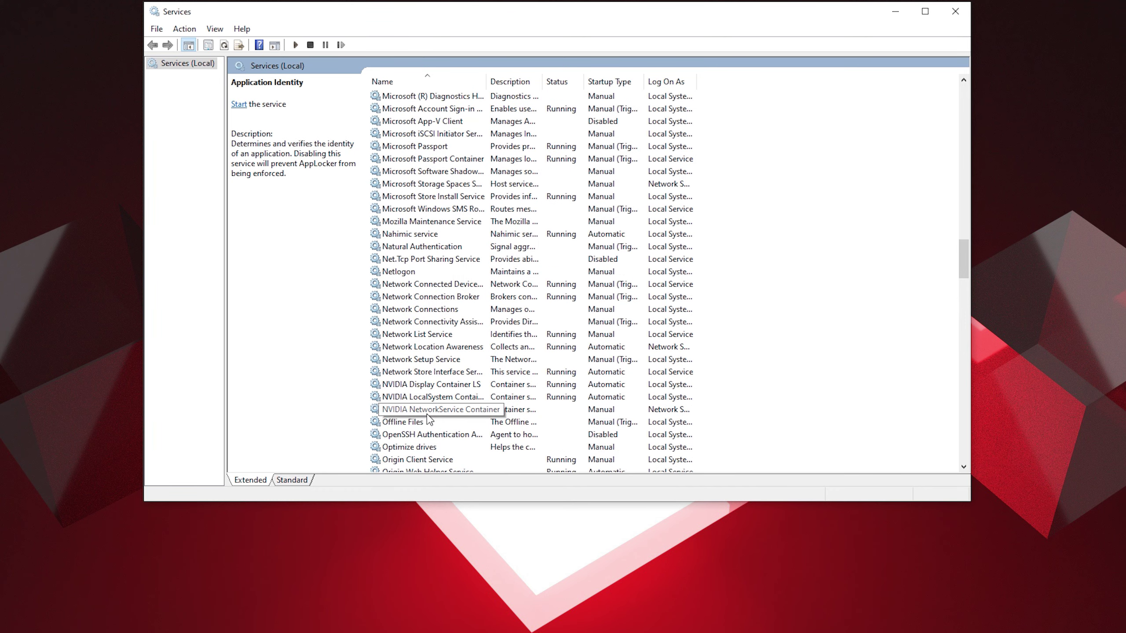
left_click(426, 411)
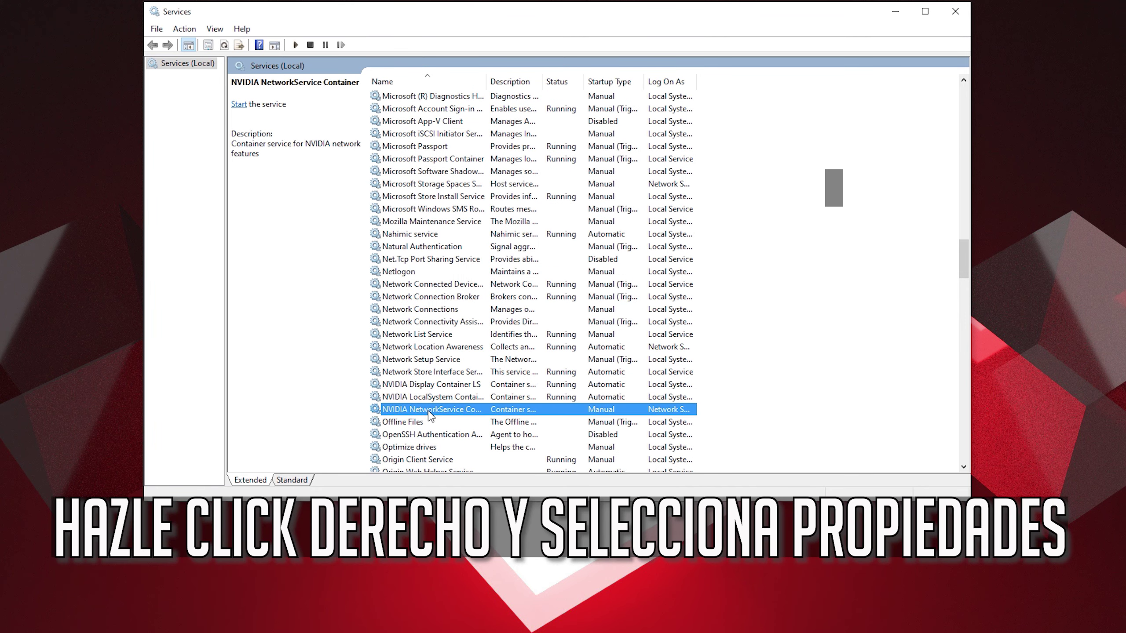
right_click(473, 413)
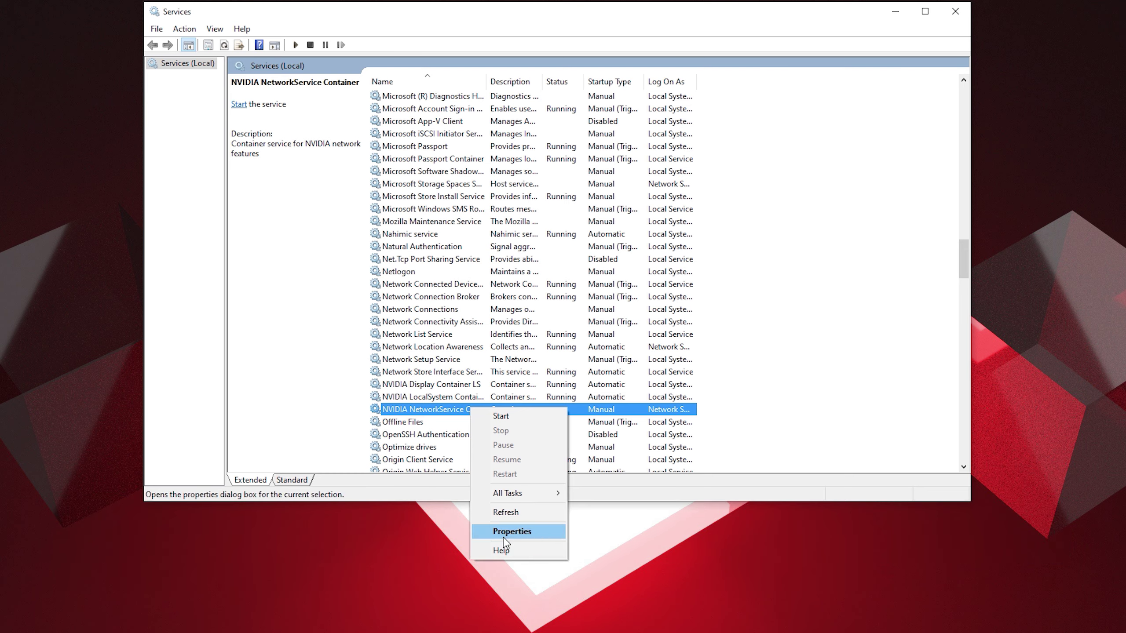
left_click(530, 533)
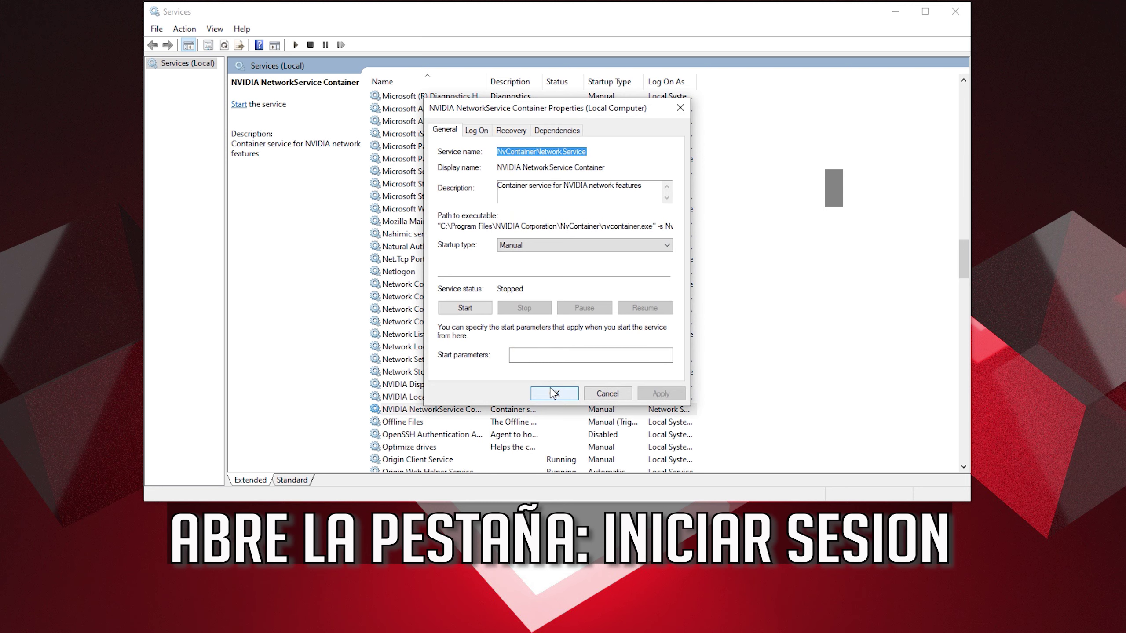
Step: Set the service to log on as the Local System account, allow it to interact with the desktop, and apply the changes
left_click(483, 133)
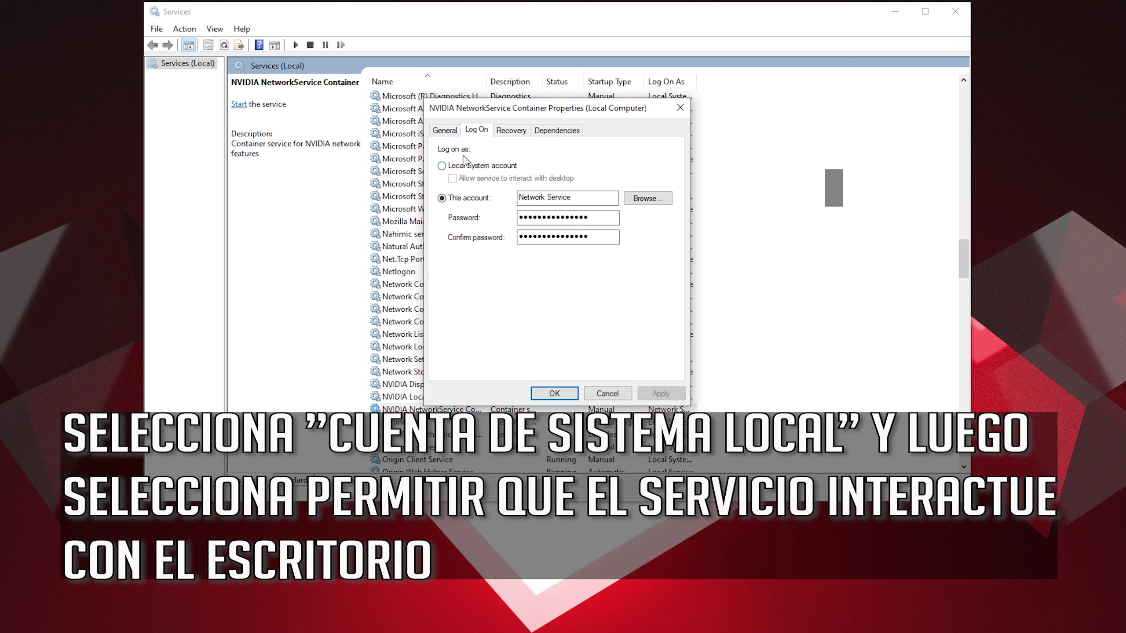
left_click(443, 166)
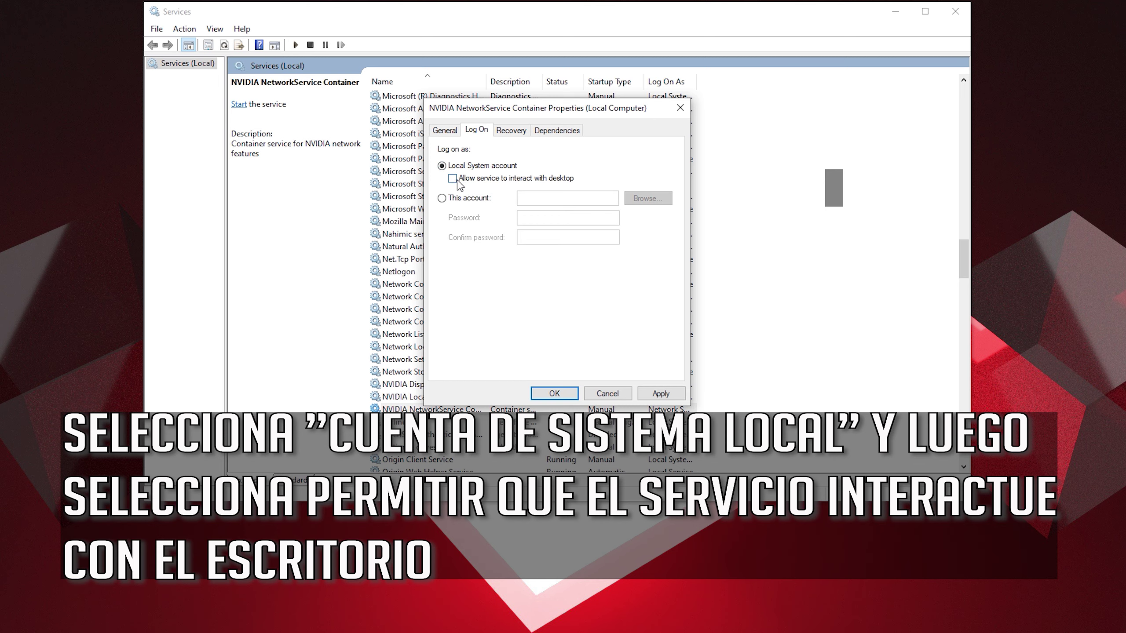
left_click(452, 178)
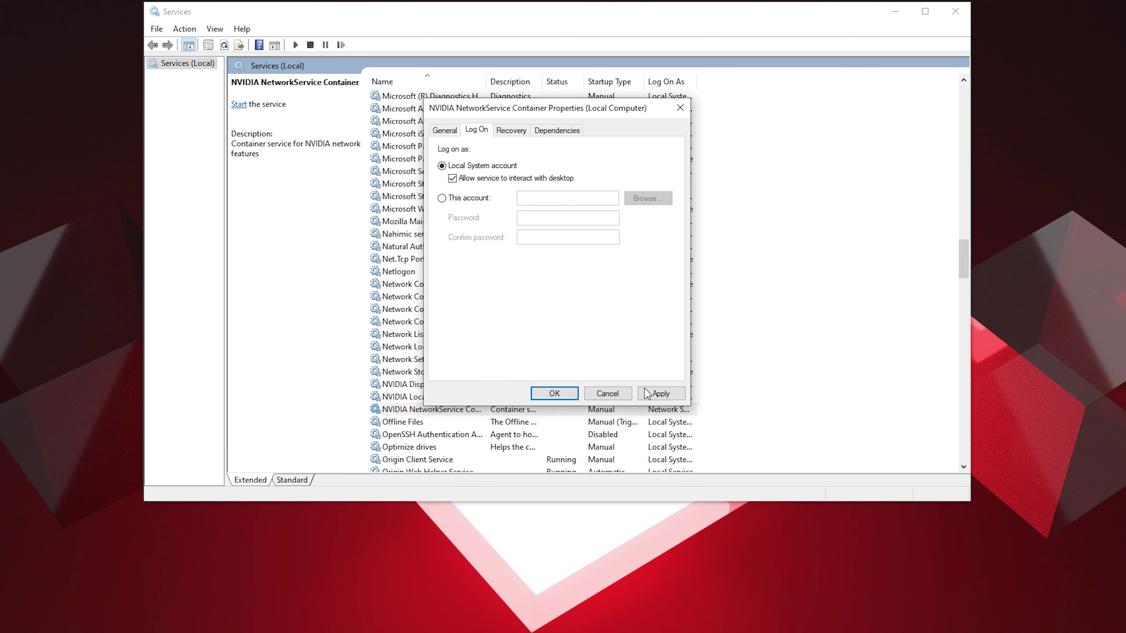
left_click(665, 393)
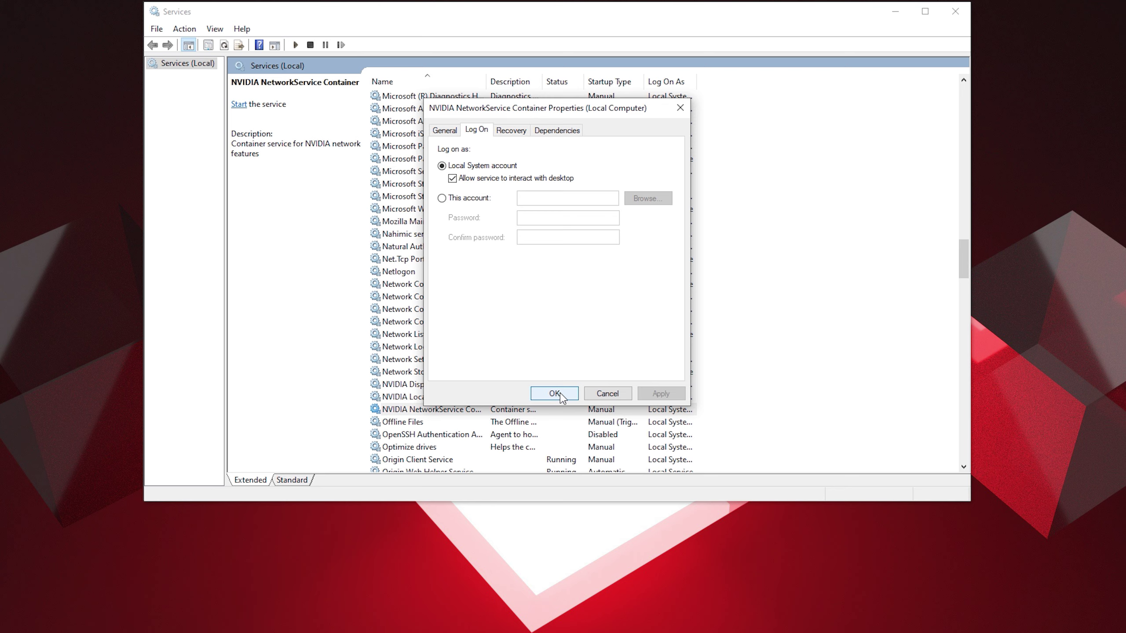
left_click(554, 394)
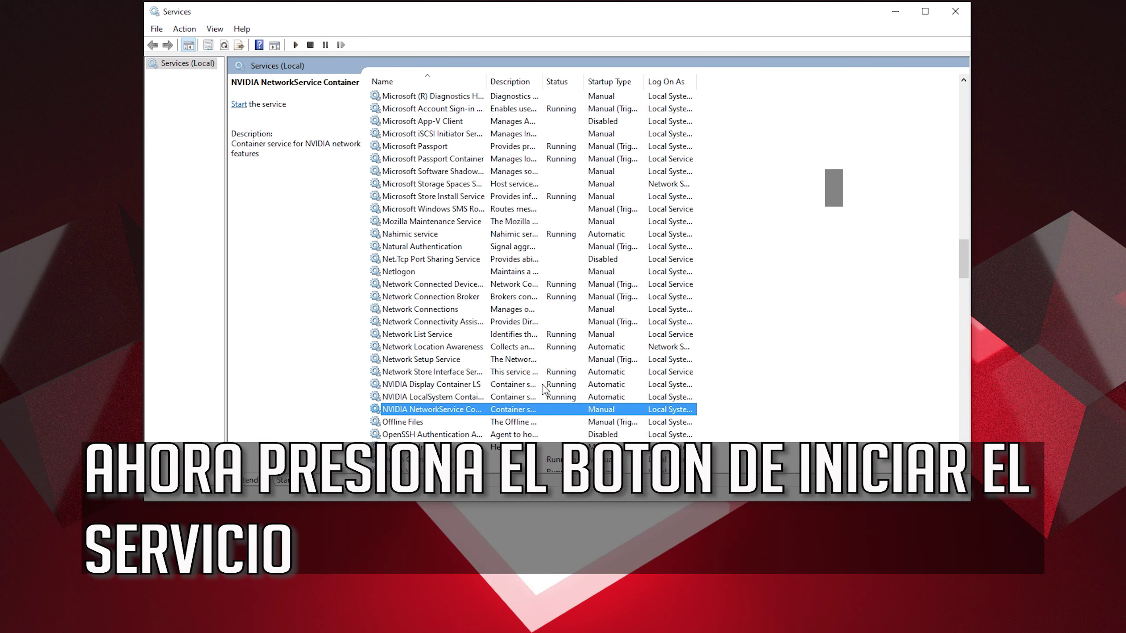
Step: Start the NVIDIA NetworkService Container service and close the Services console
left_click(238, 106)
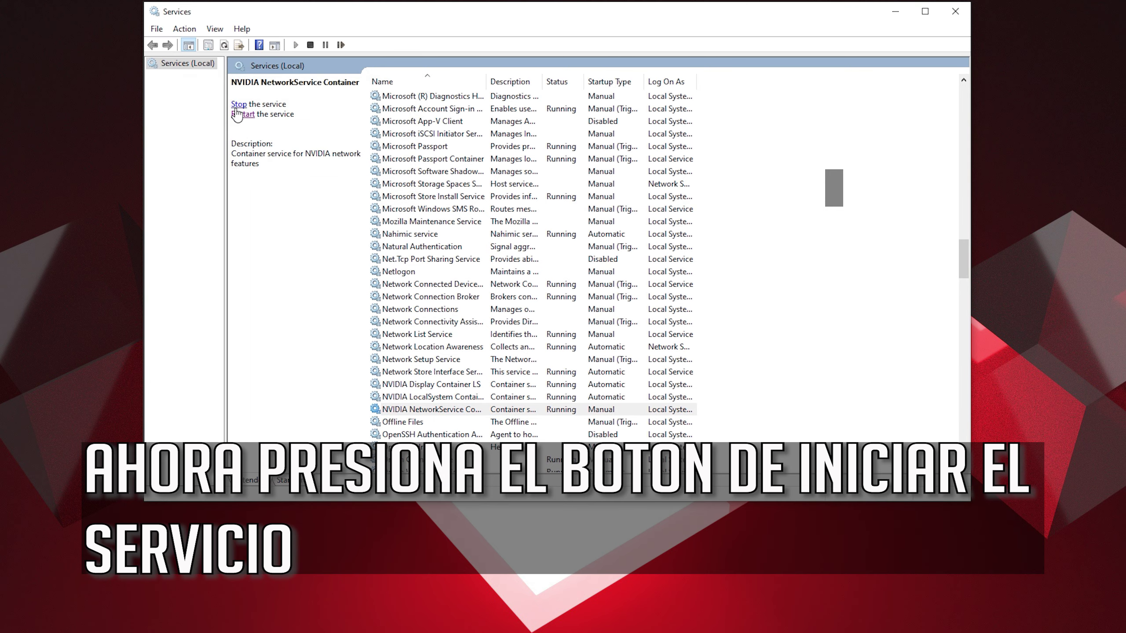
left_click(950, 10)
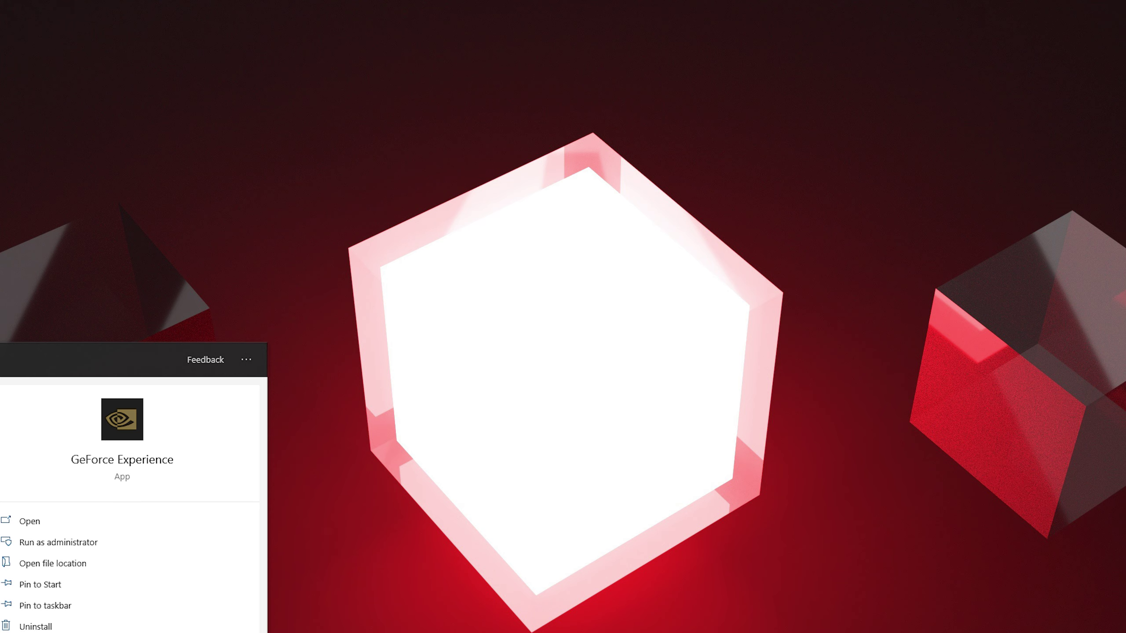
key("Escape")
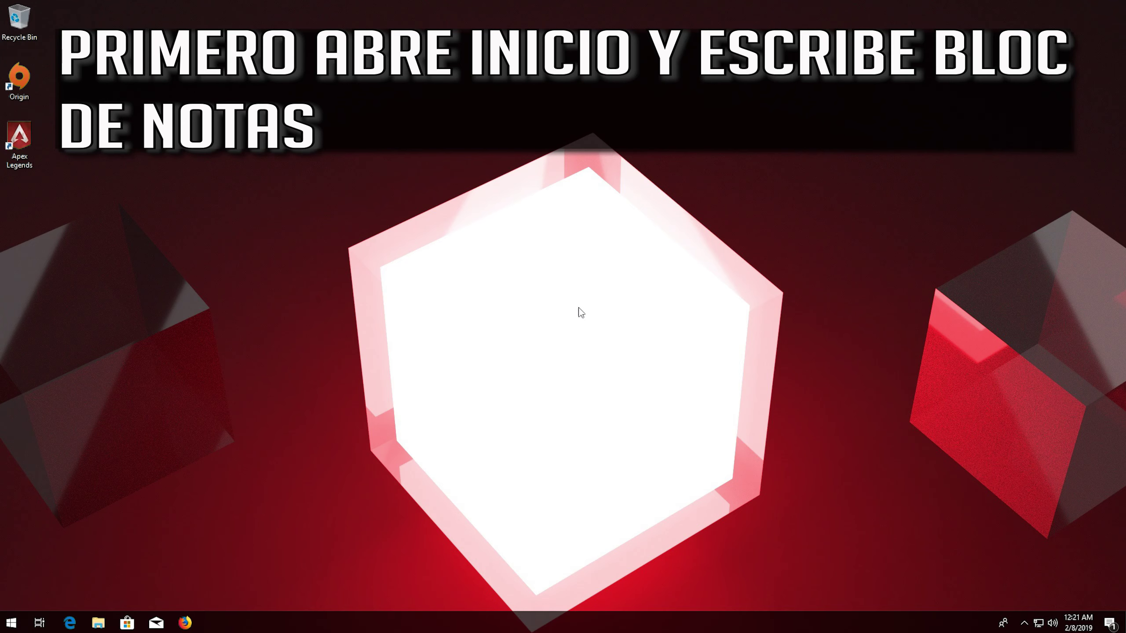
Step: Open Notepad and paste the copied registry script that sets TdrDelay to hex(b):08,00,00,00,00,00,00,00 under the GraphicsDrivers key
key("super")
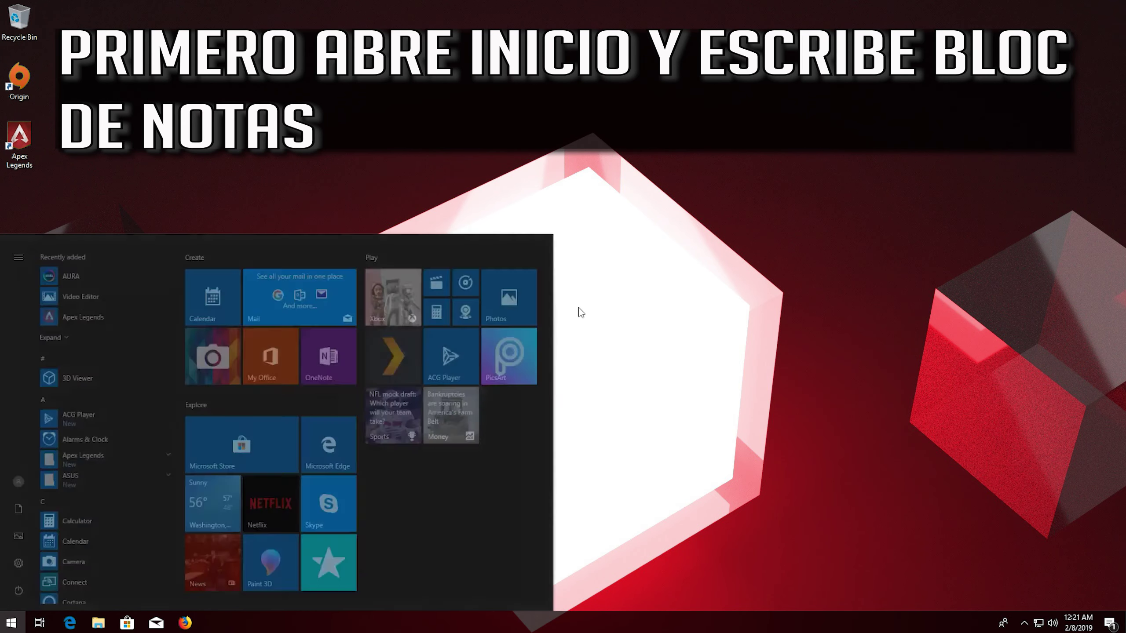
type("notepad")
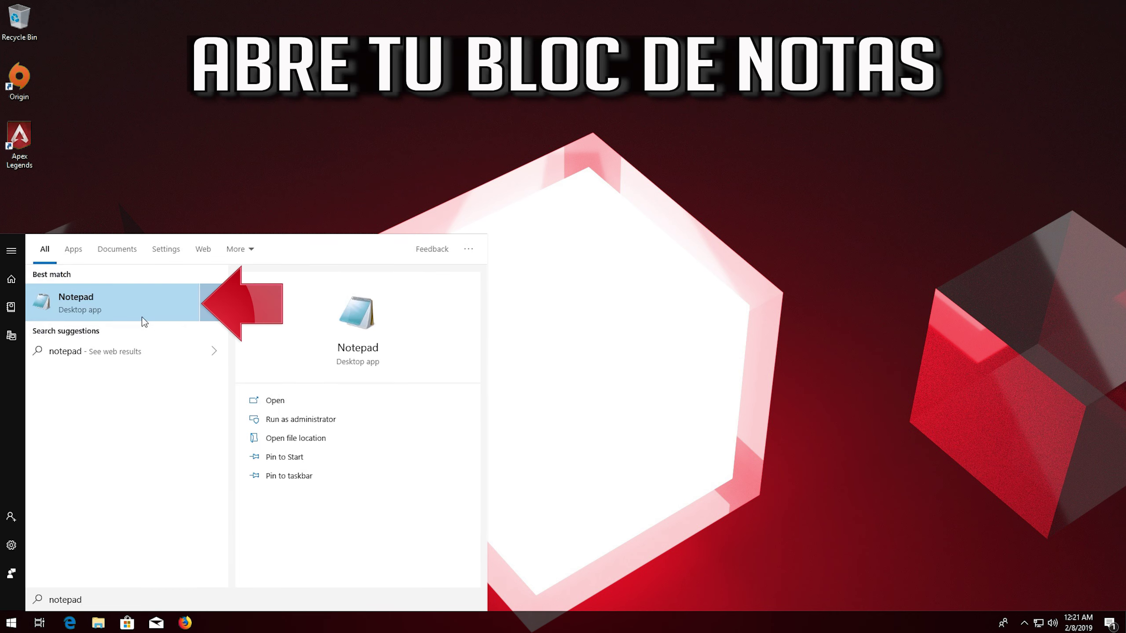
left_click(111, 307)
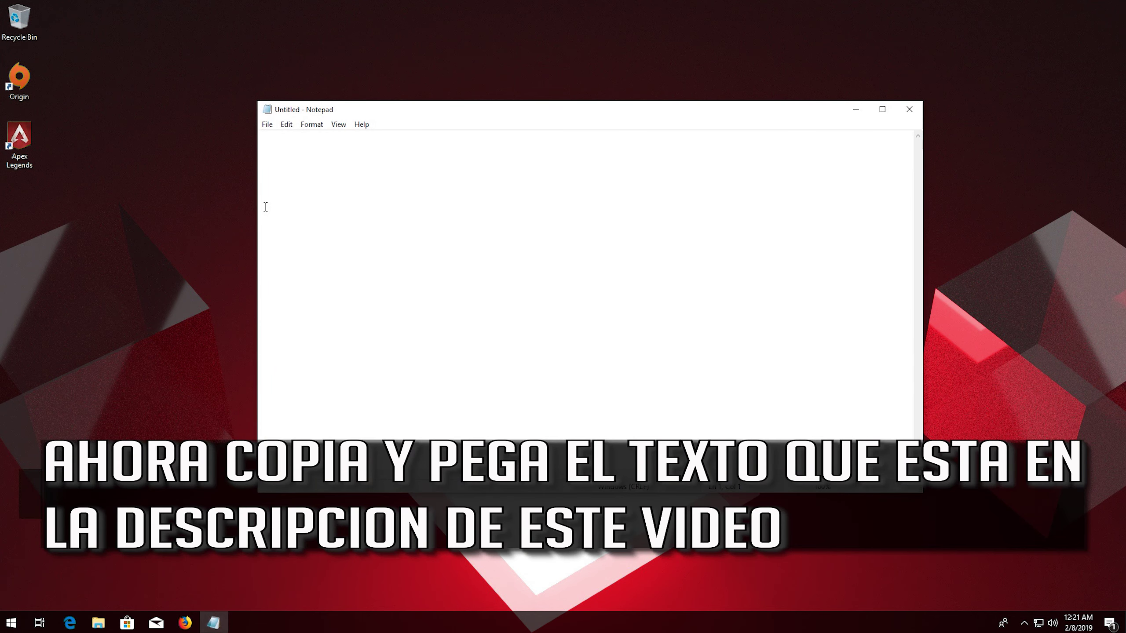
right_click(270, 202)
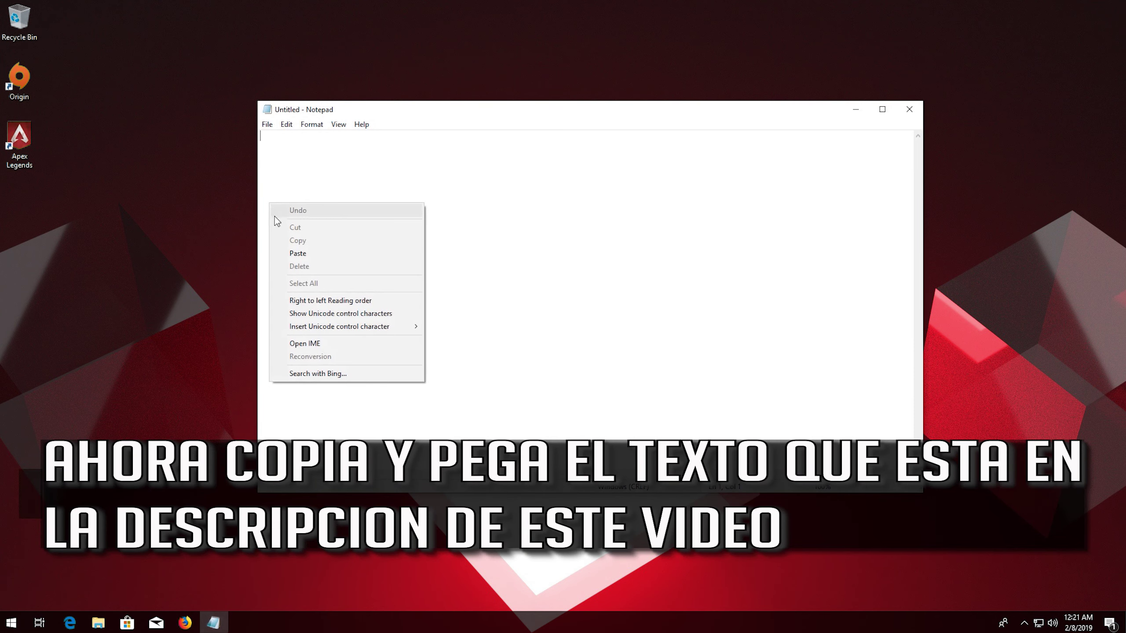
left_click(286, 253)
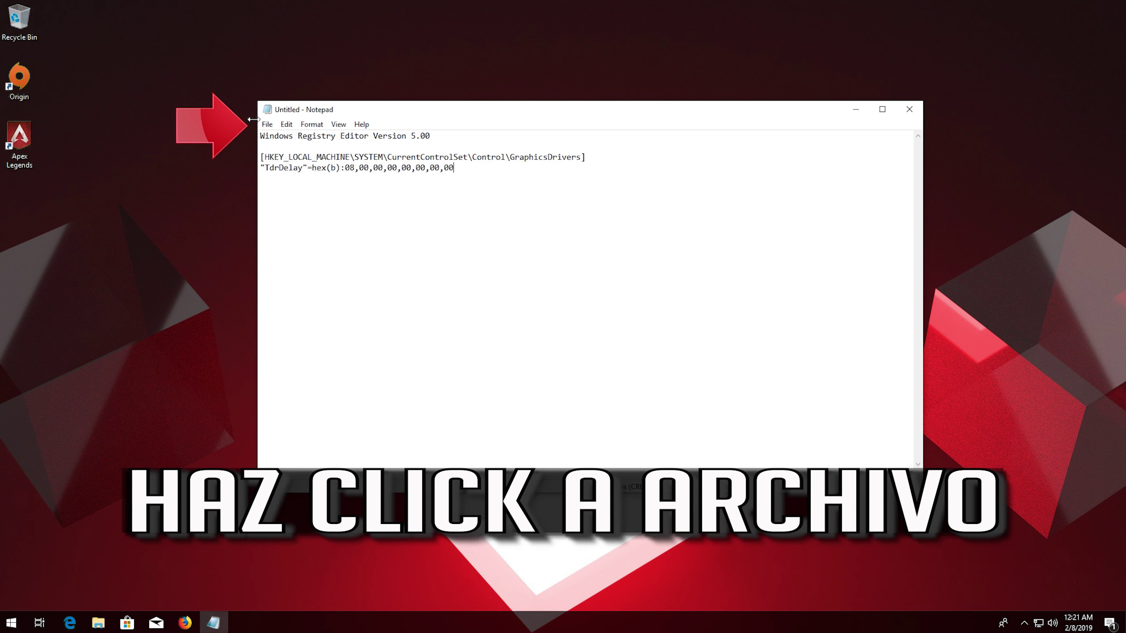
Step: Save the script to the Desktop as fix.reg with the All Files type and close Notepad
left_click(266, 125)
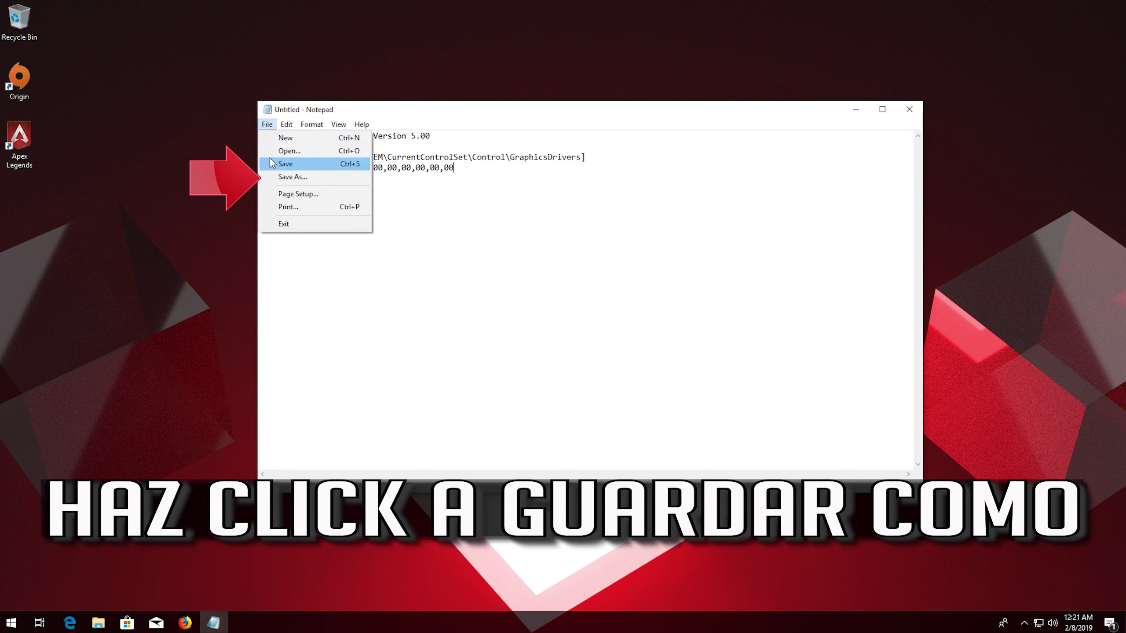
left_click(310, 177)
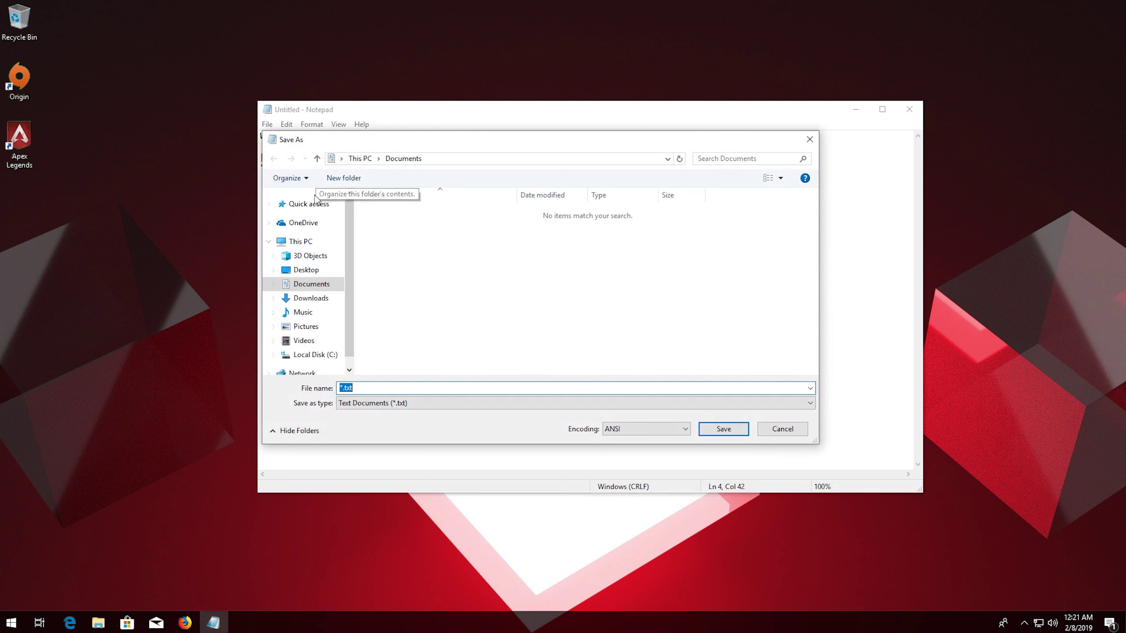
left_click(304, 271)
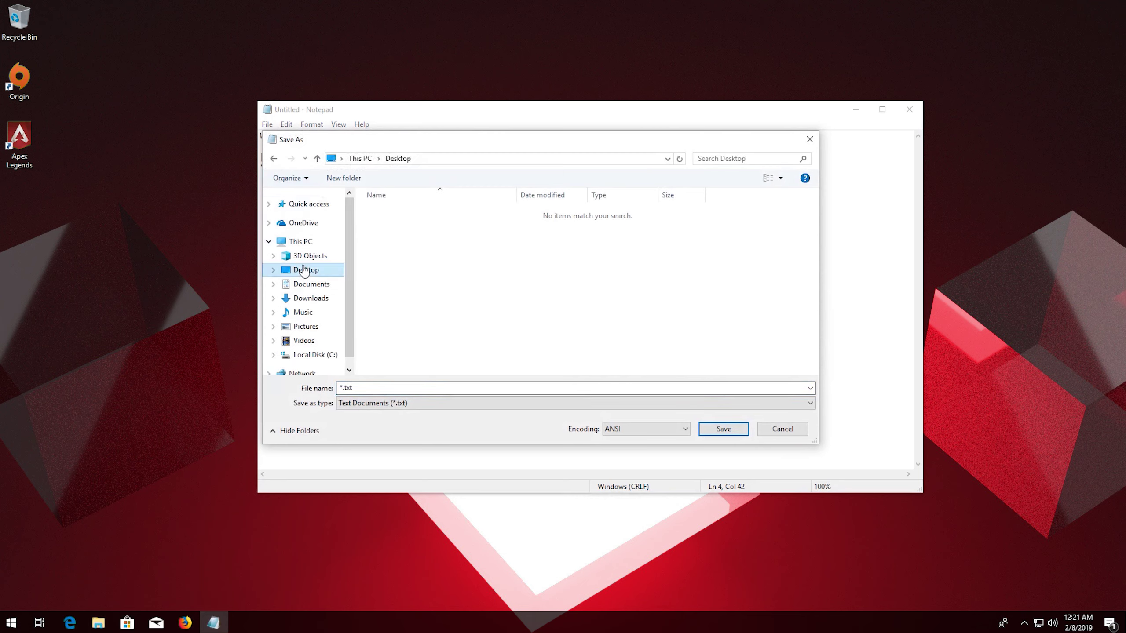
left_click(350, 404)
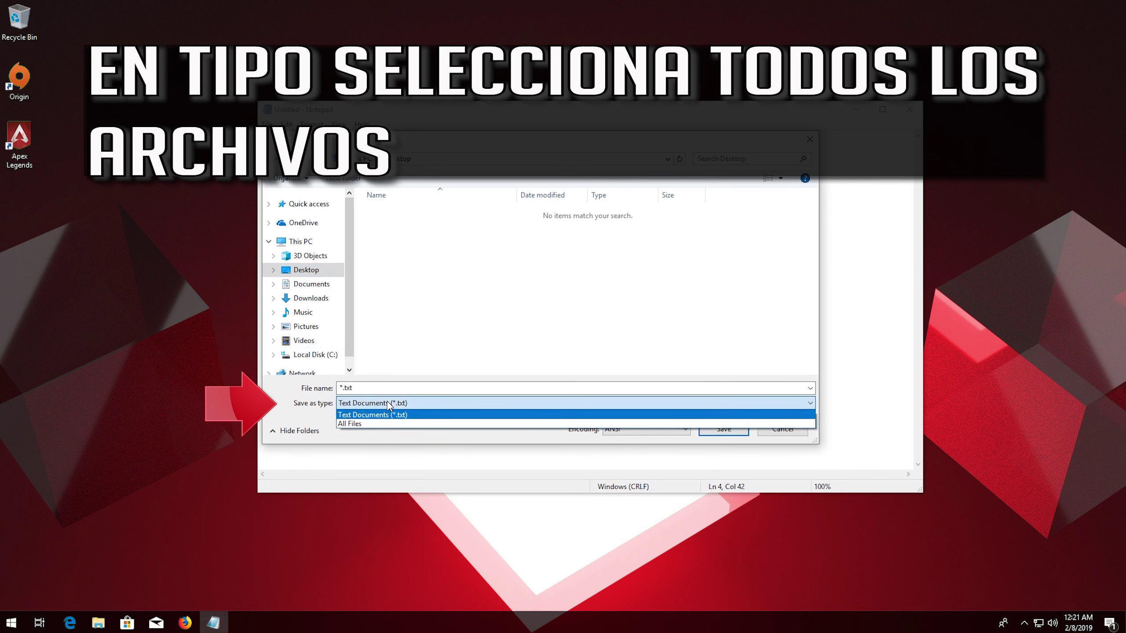
left_click(375, 424)
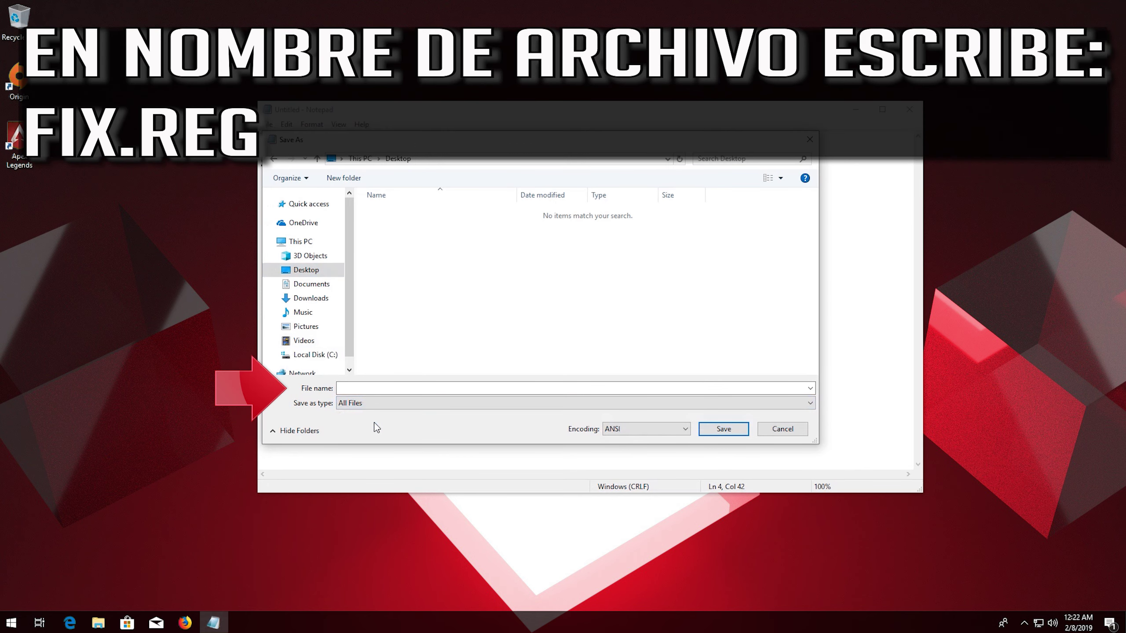
left_click(363, 389)
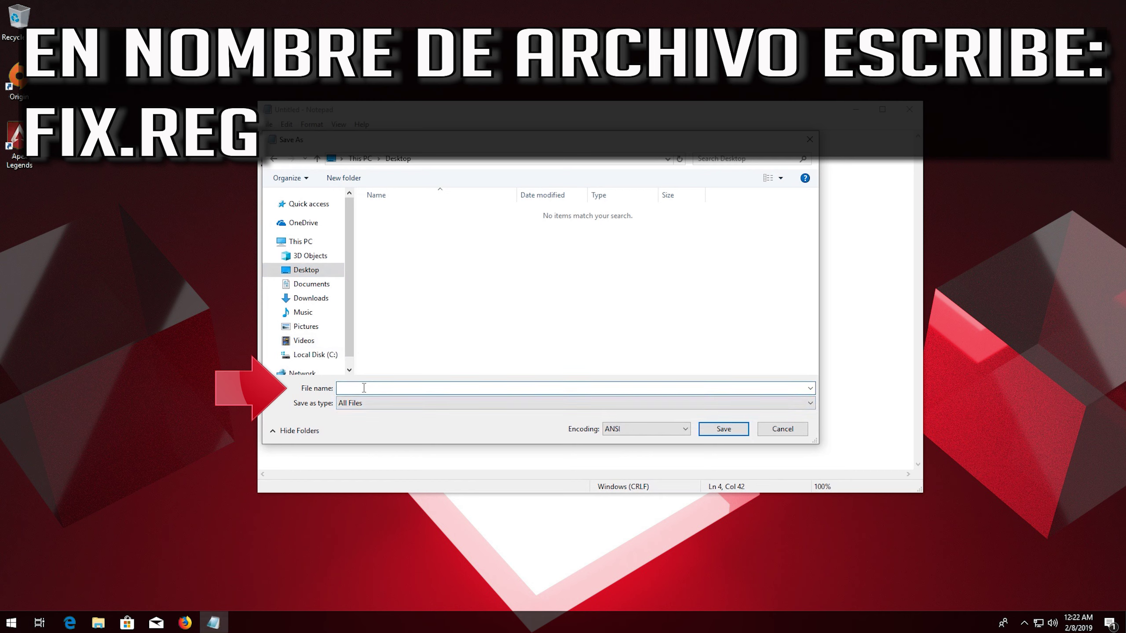
type("fix.reg")
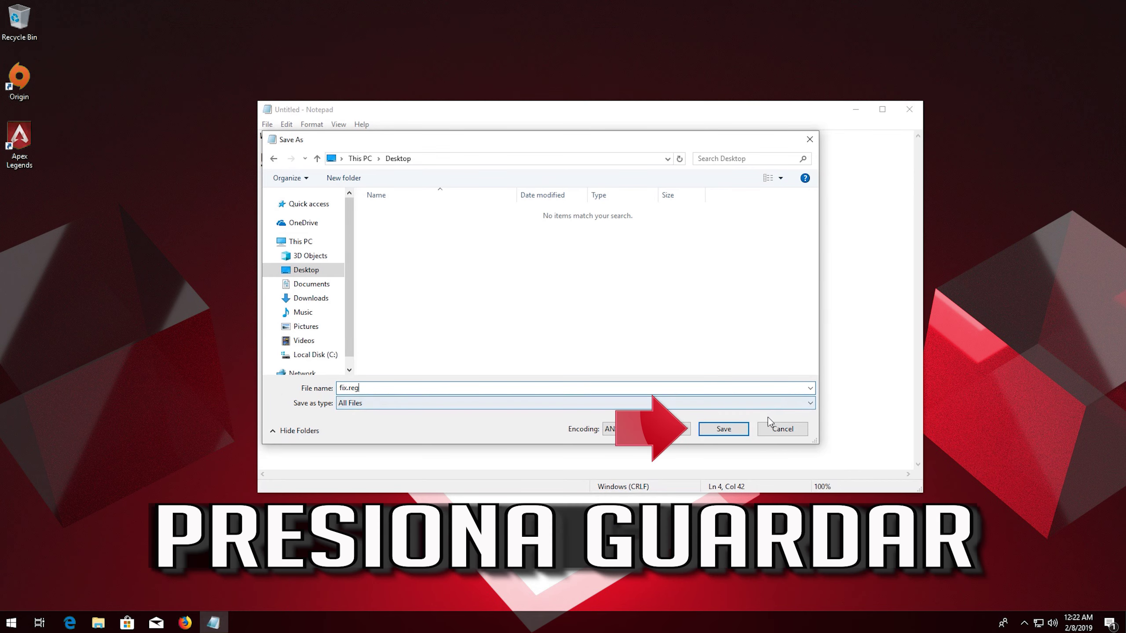
left_click(728, 431)
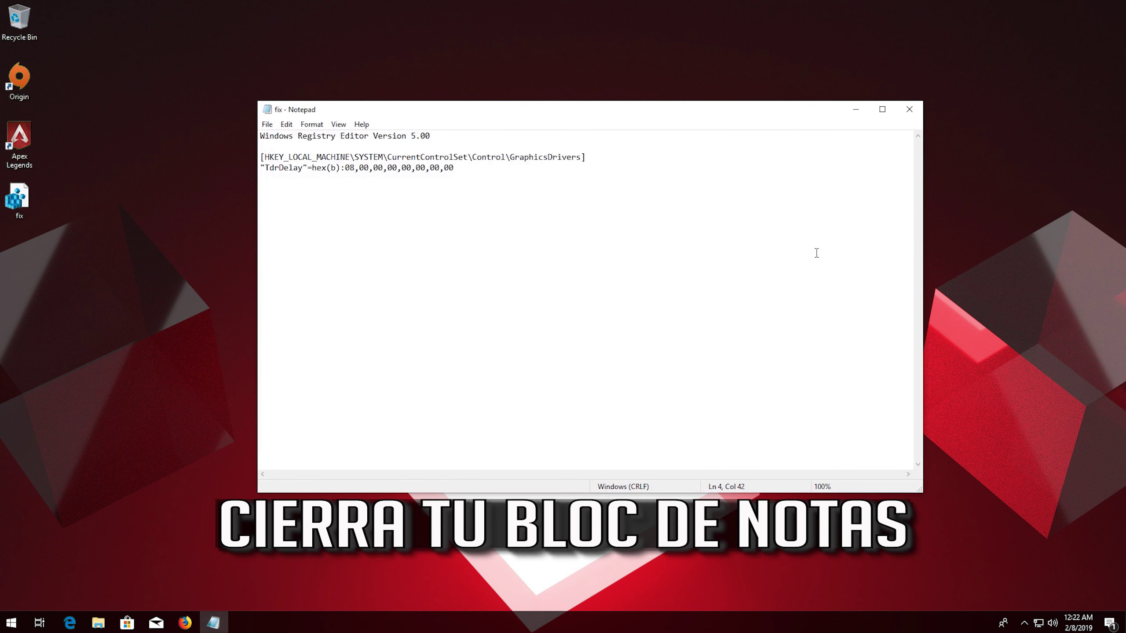
left_click(919, 113)
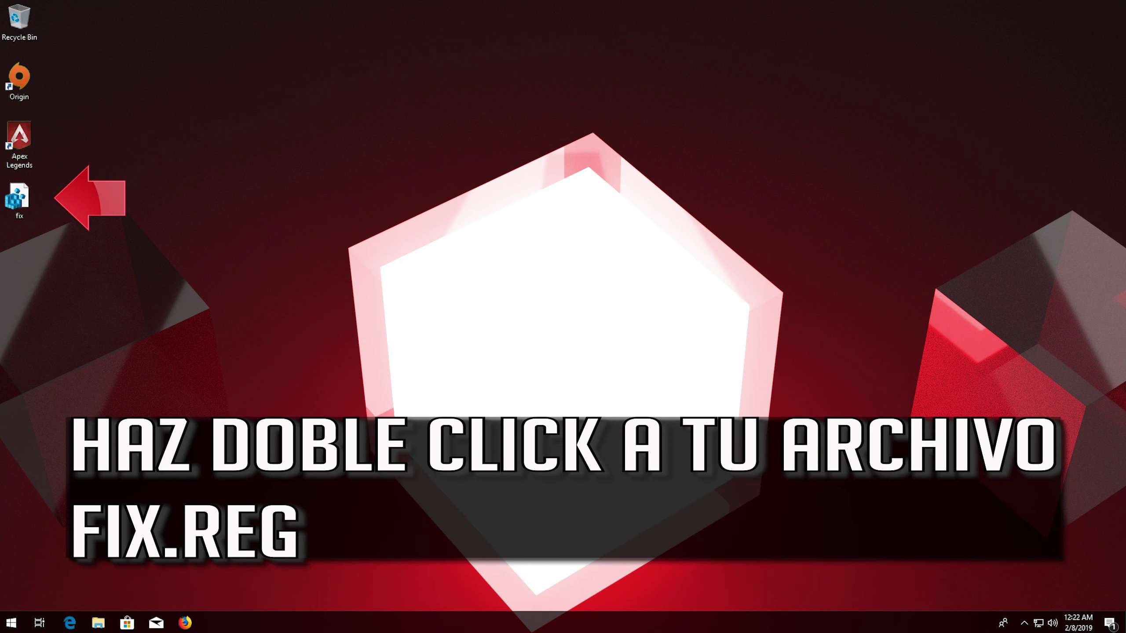
Step: Merge the Desktop's fix.reg file into the registry, accepting all prompts, and delete the file from the Desktop
double_click(22, 201)
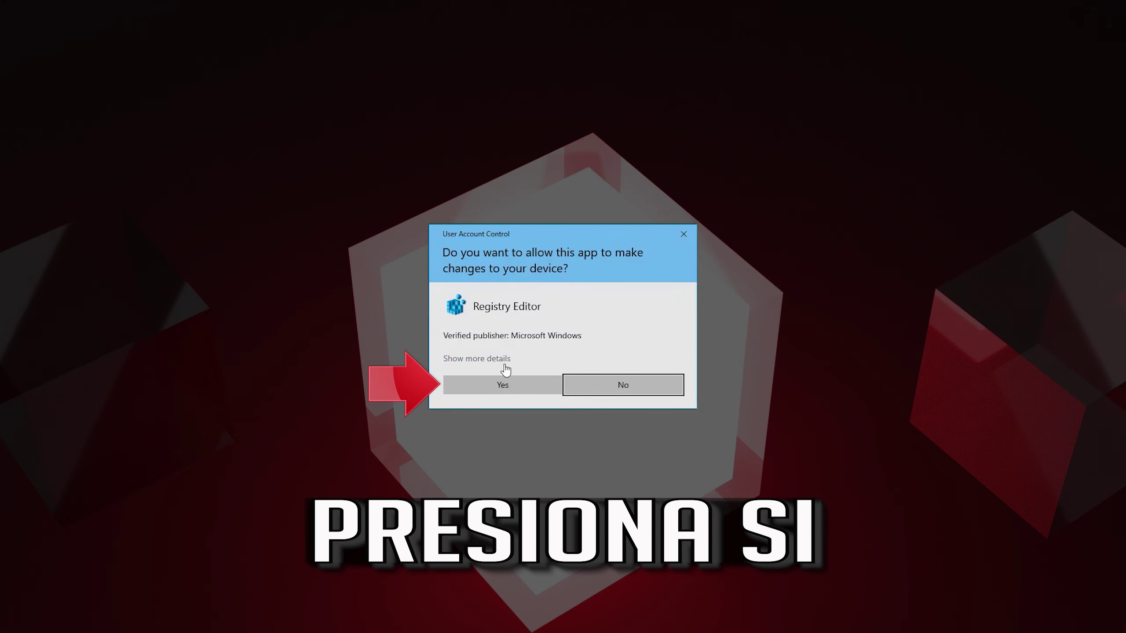
left_click(513, 390)
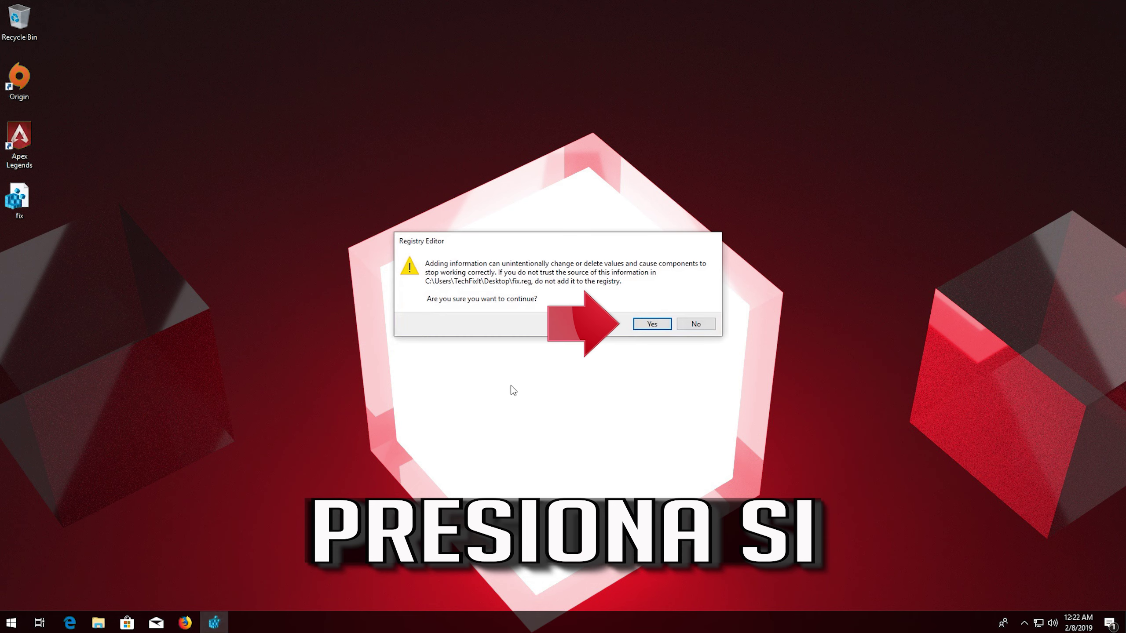
left_click(655, 327)
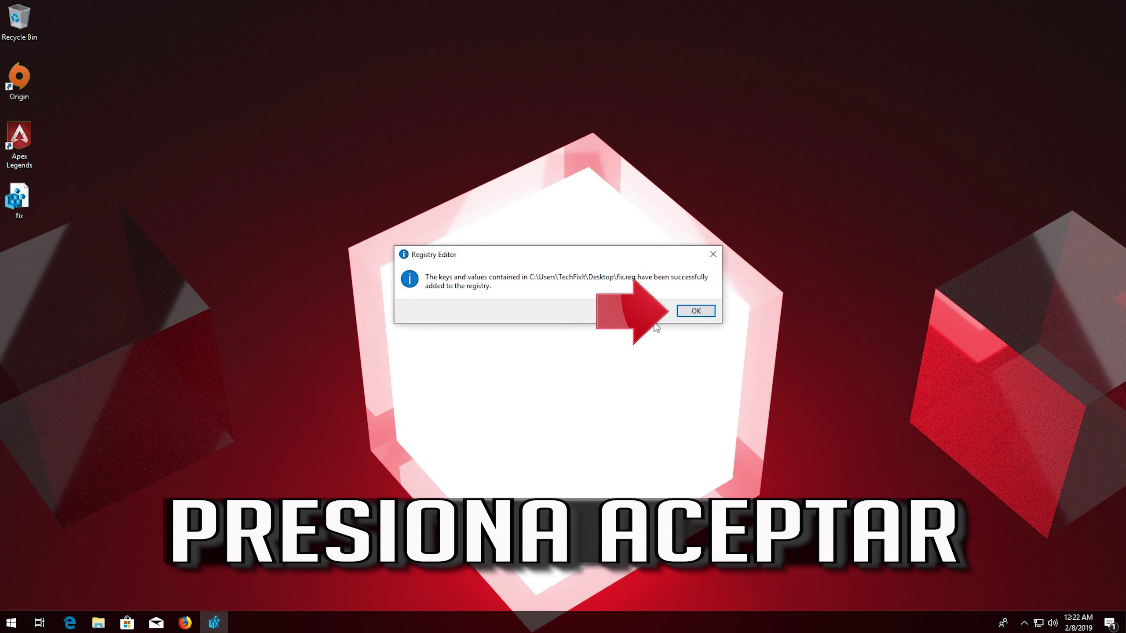
left_click(696, 311)
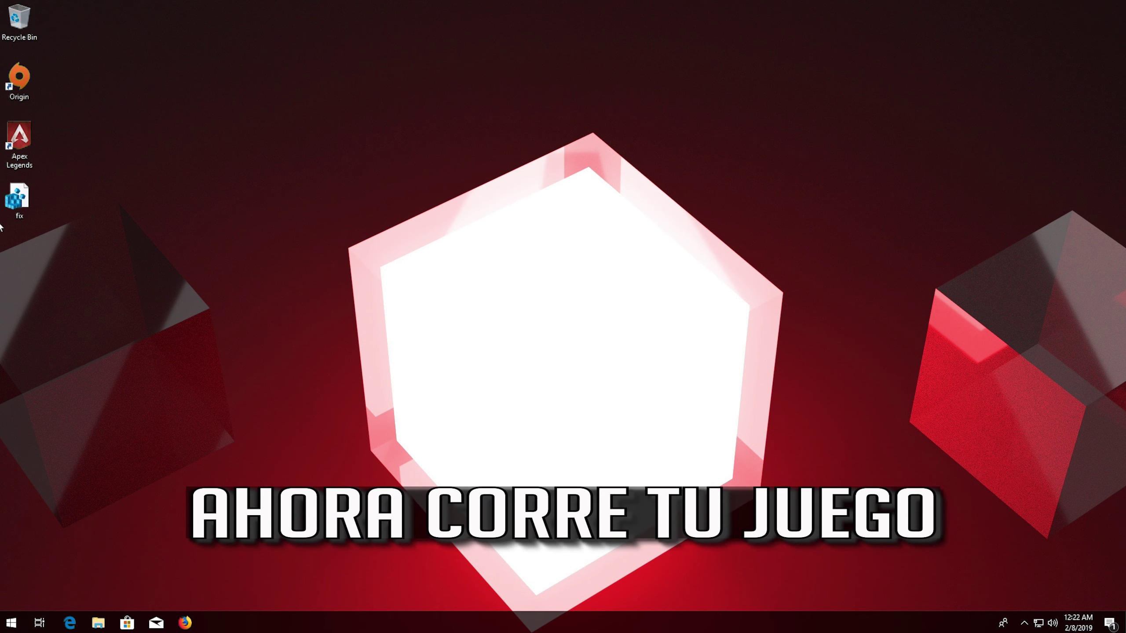
key("Delete")
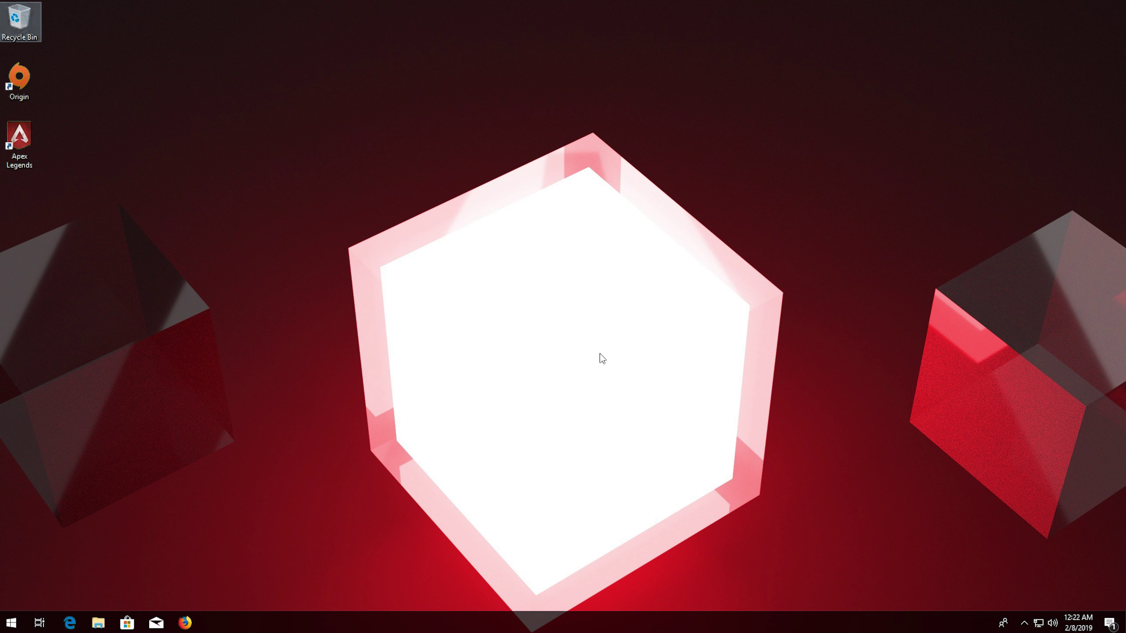
Step: Open Registry Editor with administrator permission and move its window toward the middle of the screen
key("super")
key("Escape")
key("super")
type("regedit")
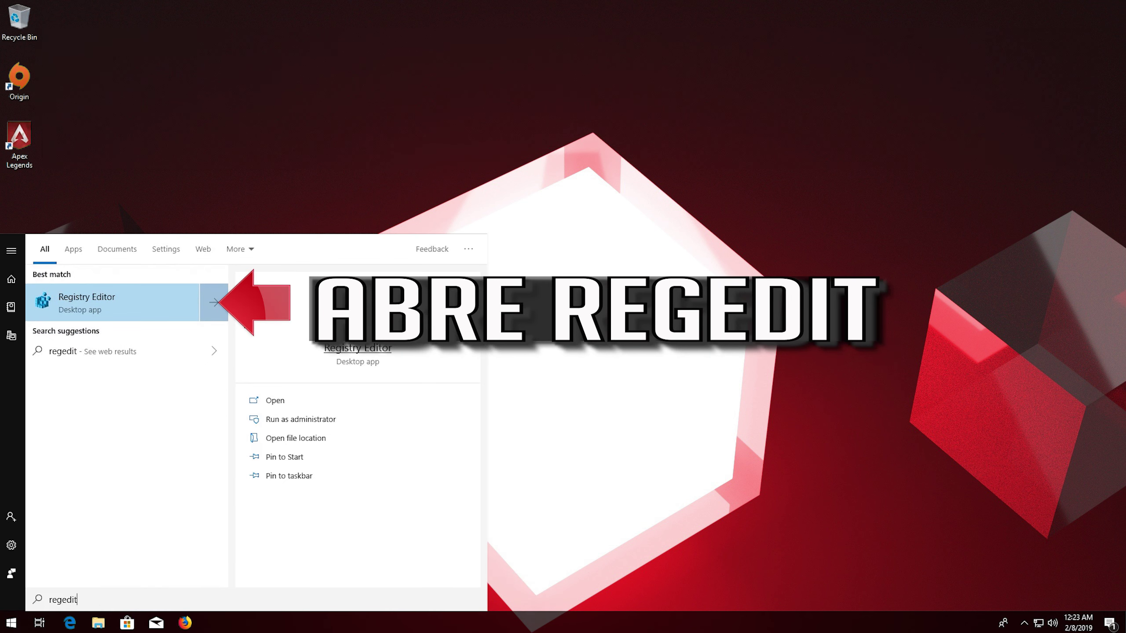
left_click(137, 306)
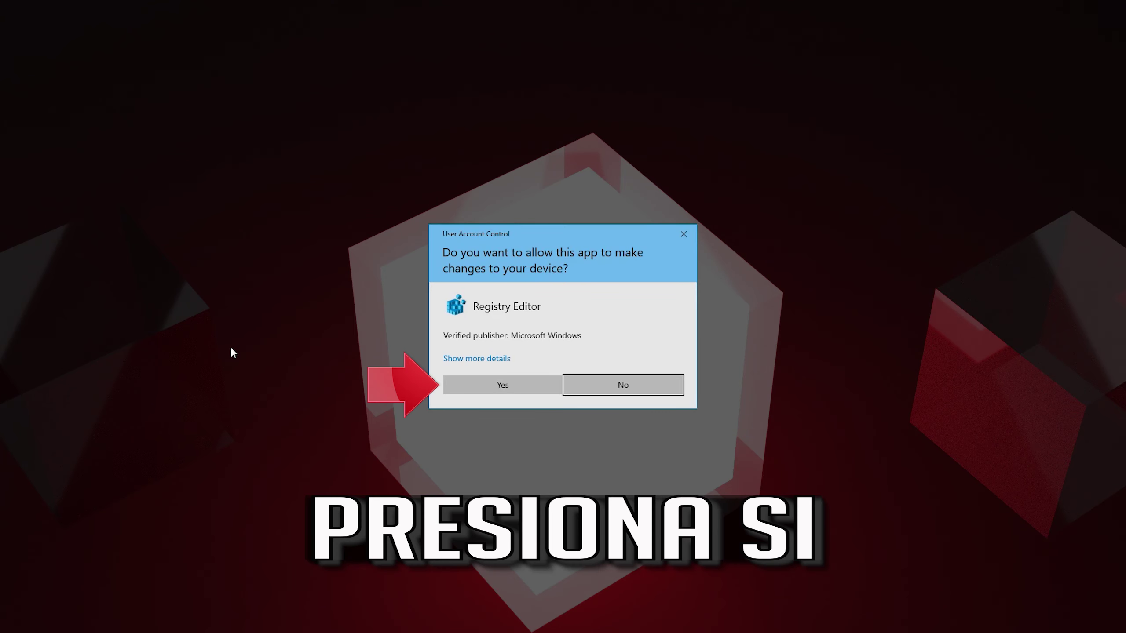
left_click(486, 384)
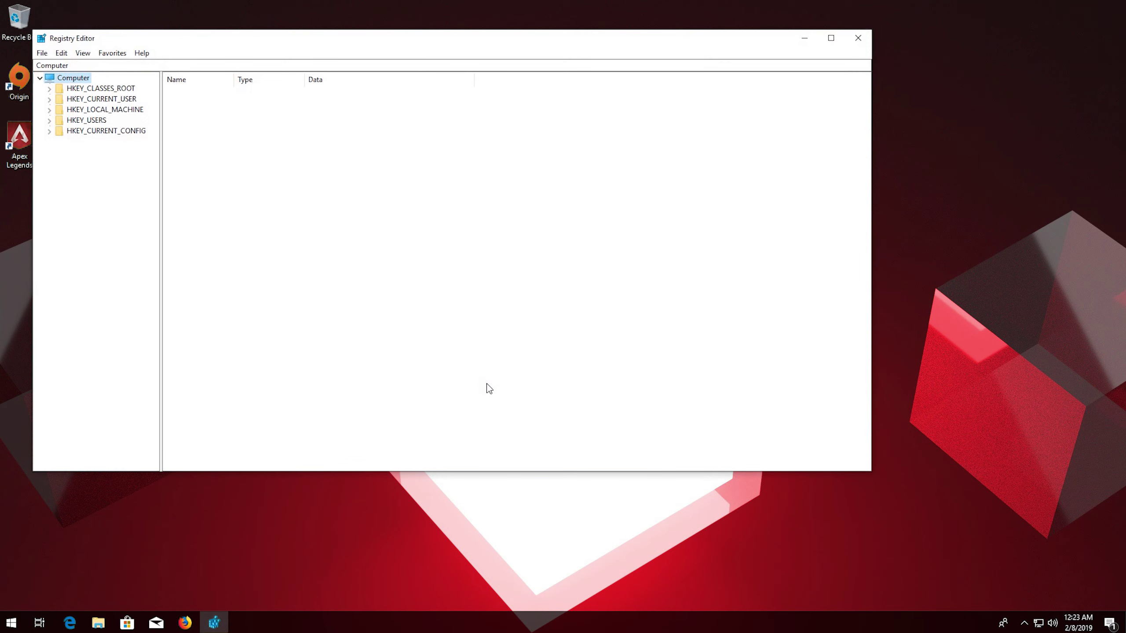
left_click_drag(356, 41, 489, 70)
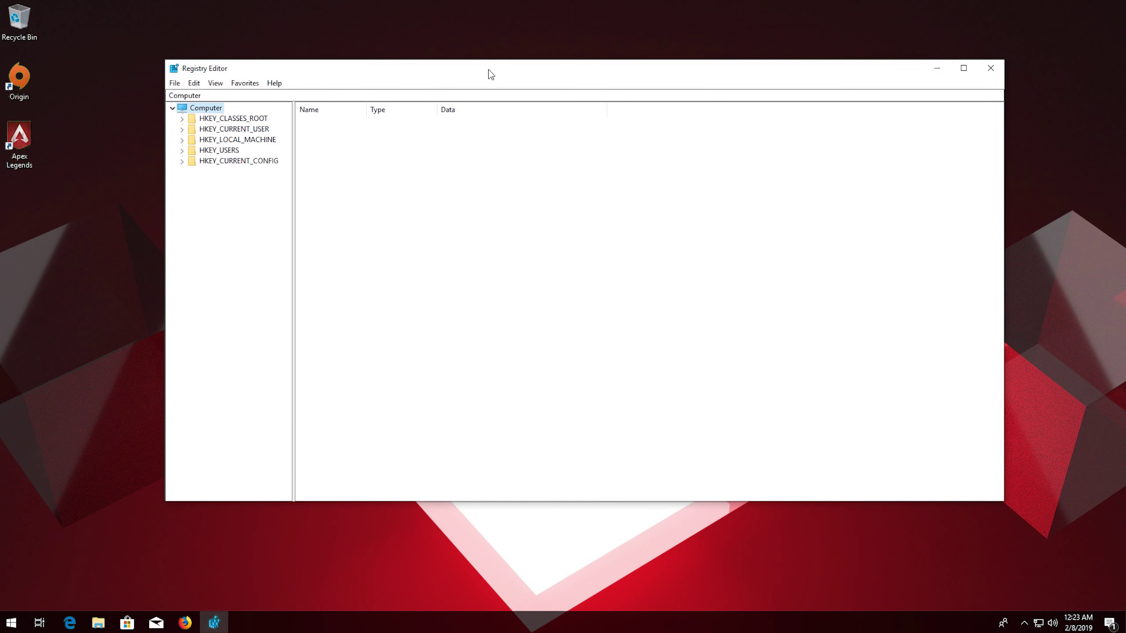
Step: Go to the registry key HKEY_LOCAL_MACHINE\SYSTEM\CurrentControlSet\Control\GraphicsDrivers
left_click(181, 140)
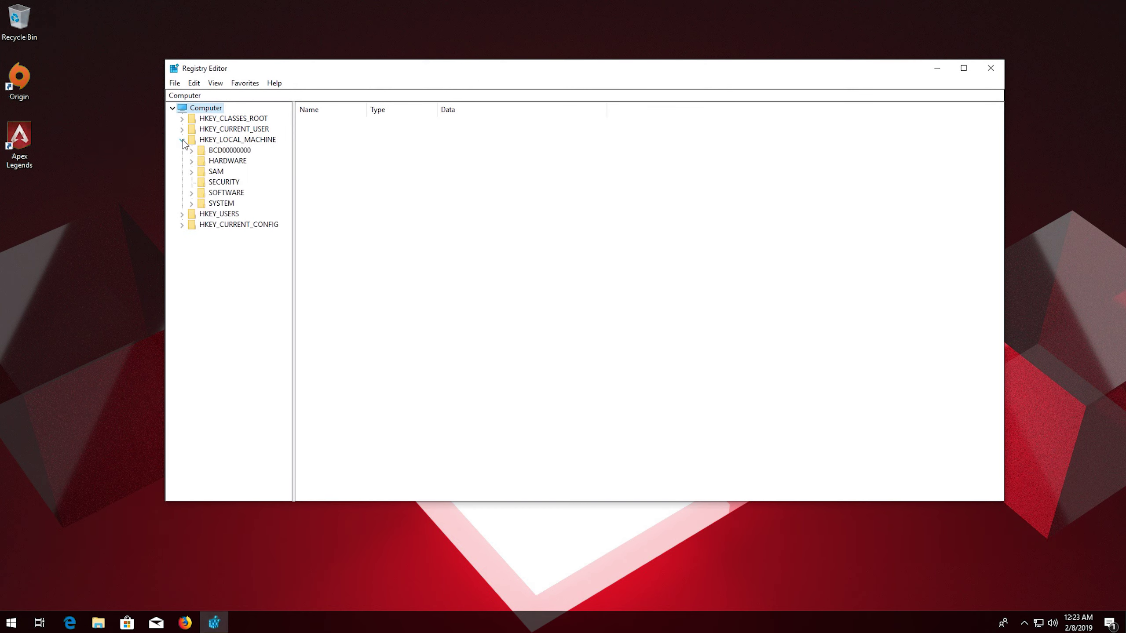
left_click(192, 204)
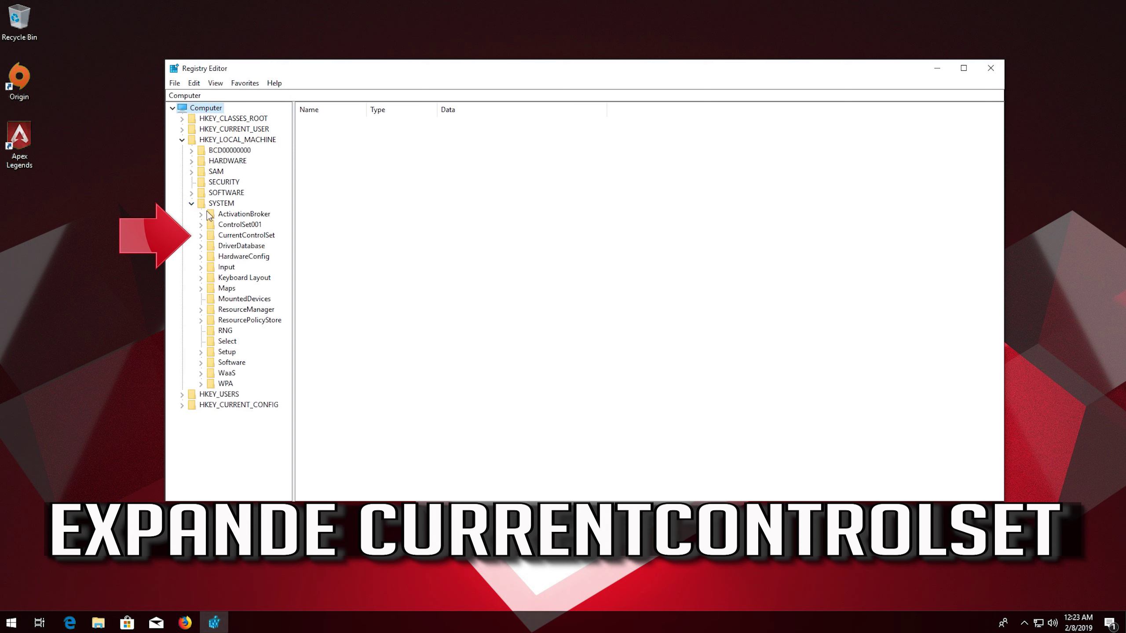
left_click(246, 235)
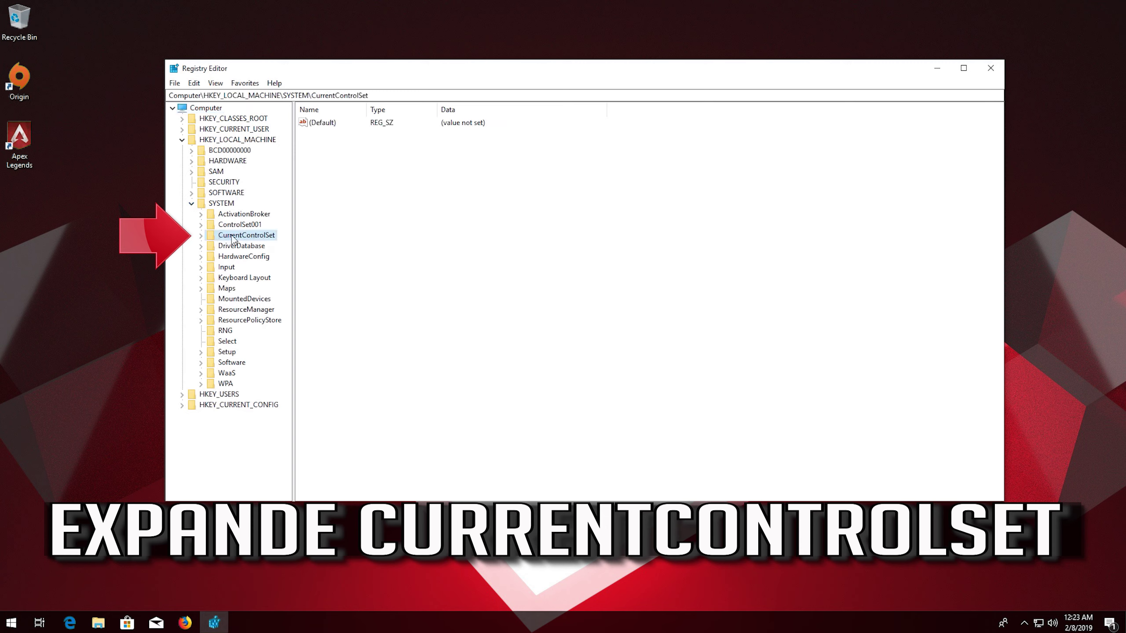
left_click(201, 235)
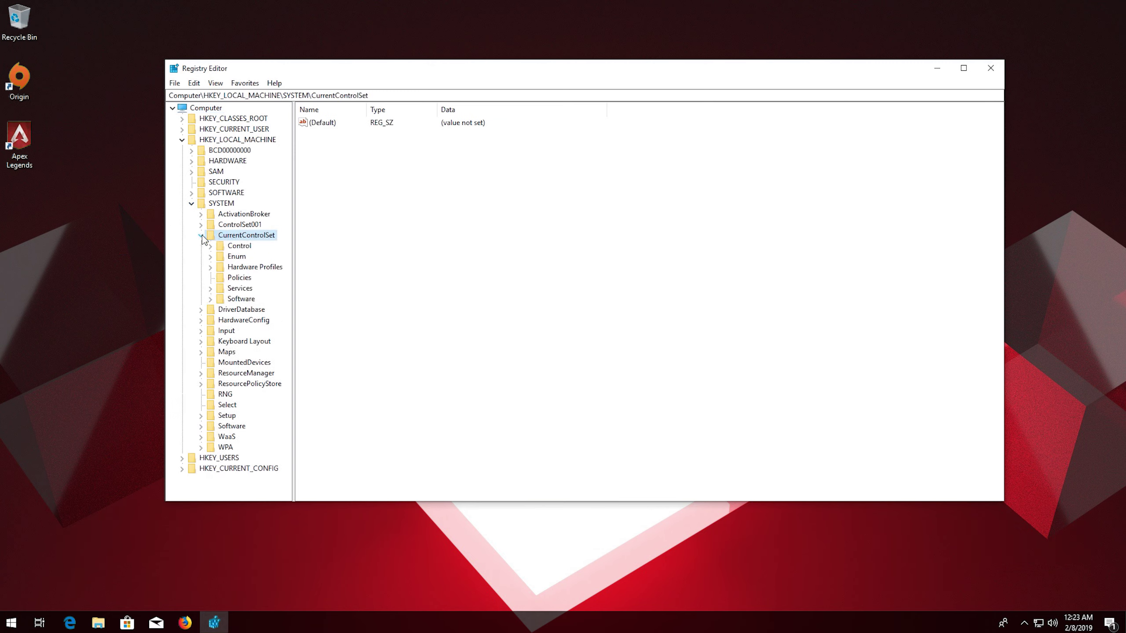
left_click(211, 246)
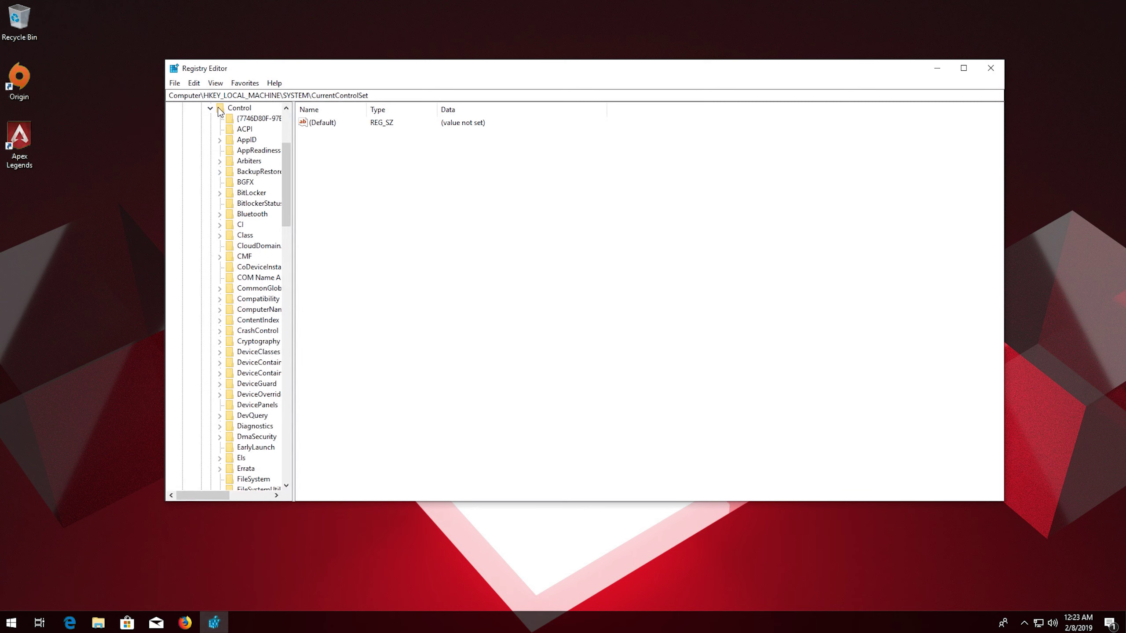
scroll(239, 177, "down", 3)
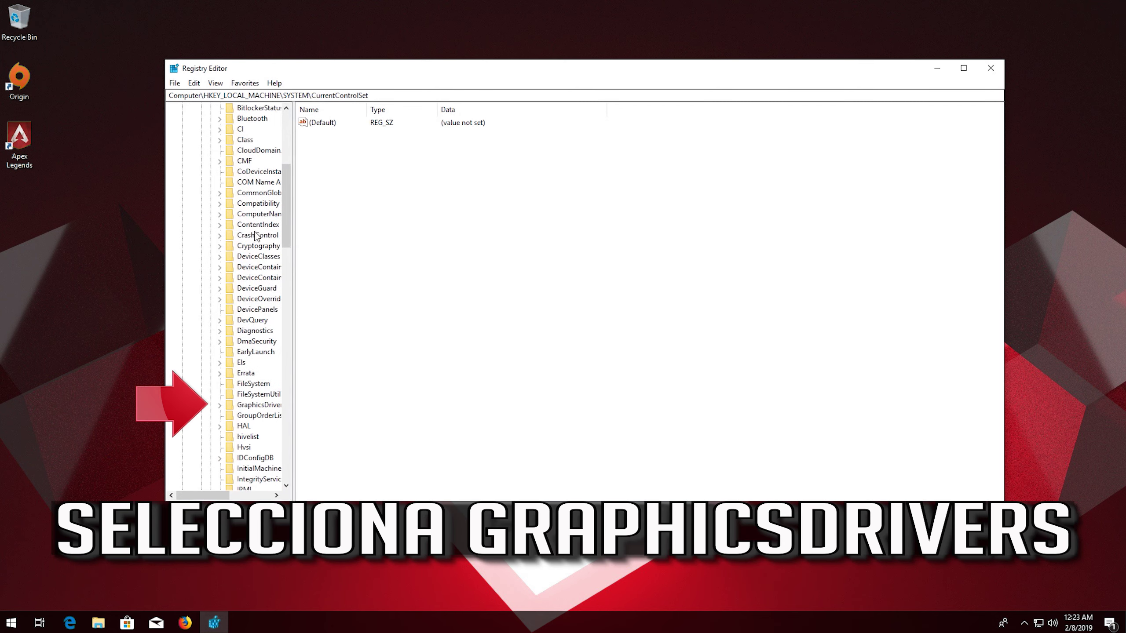
left_click(245, 407)
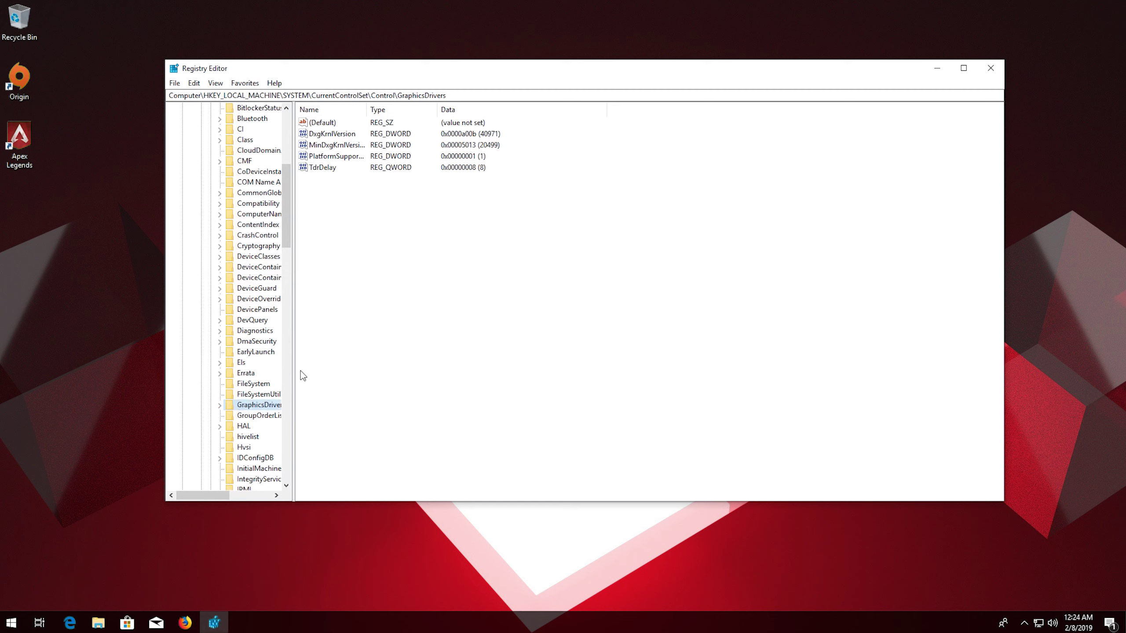
Step: Permanently delete the TdrDelay value from the GraphicsDrivers key and close Registry Editor
left_click(315, 168)
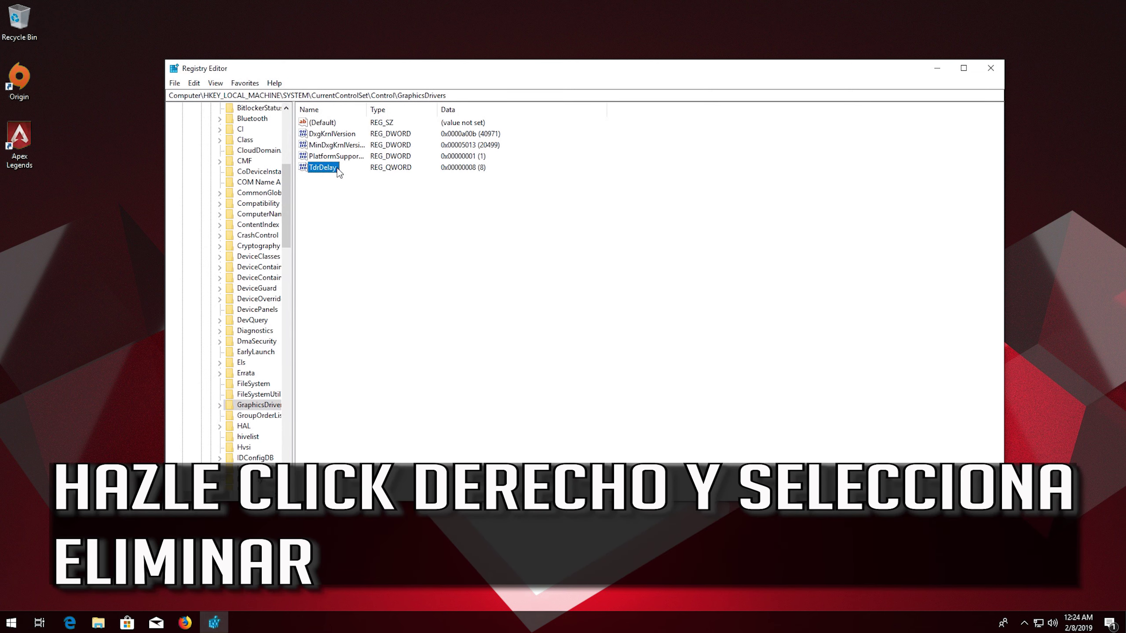
right_click(339, 171)
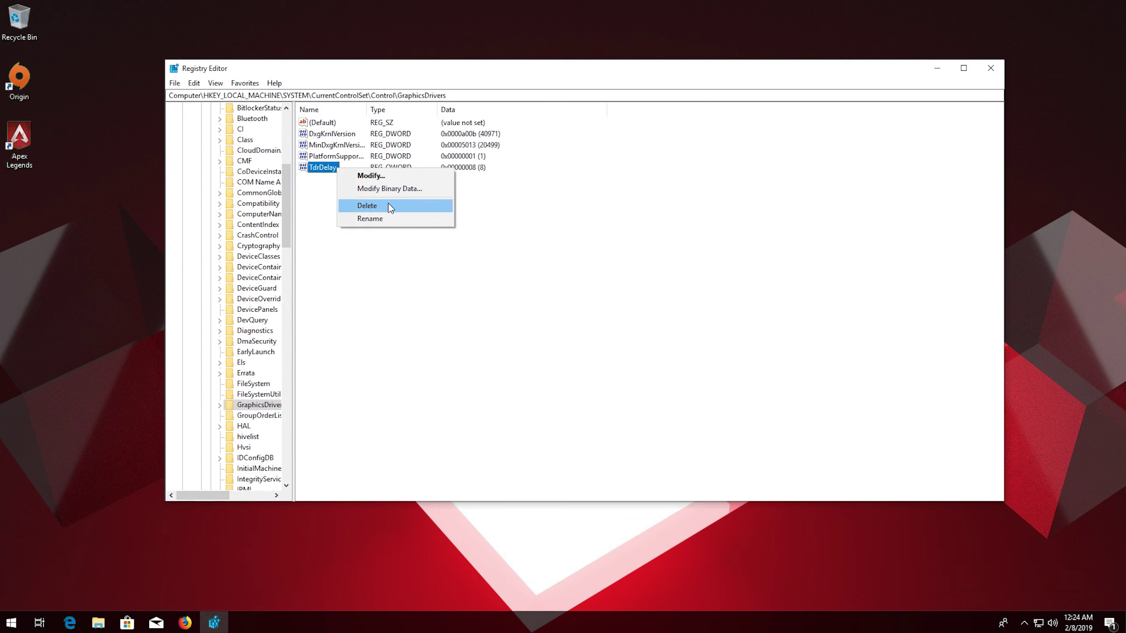
left_click(390, 207)
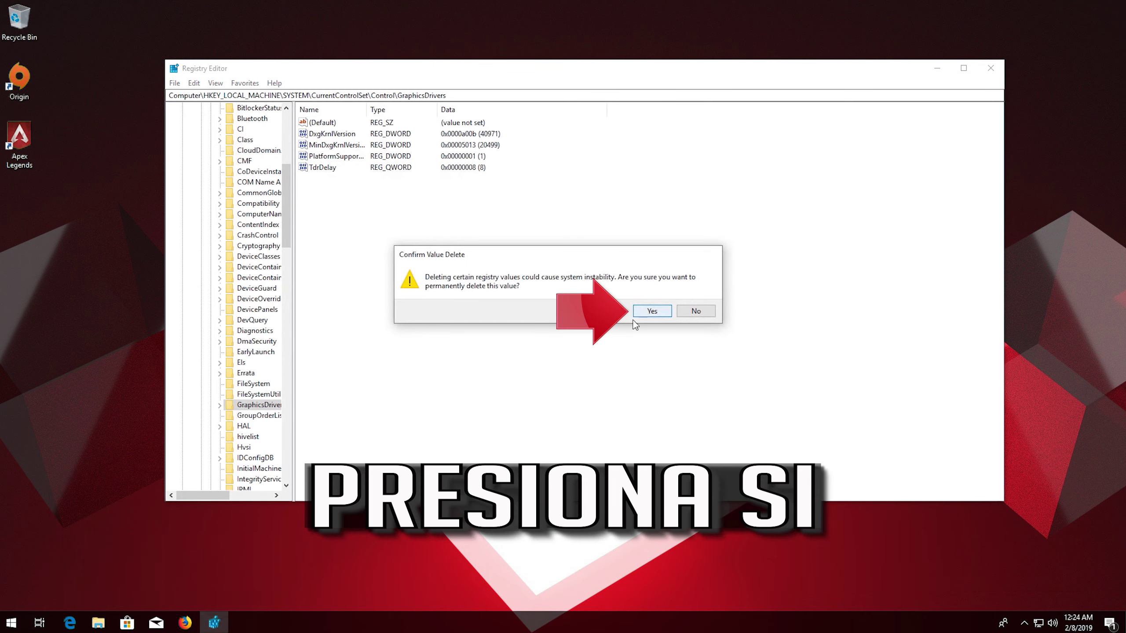
left_click(652, 313)
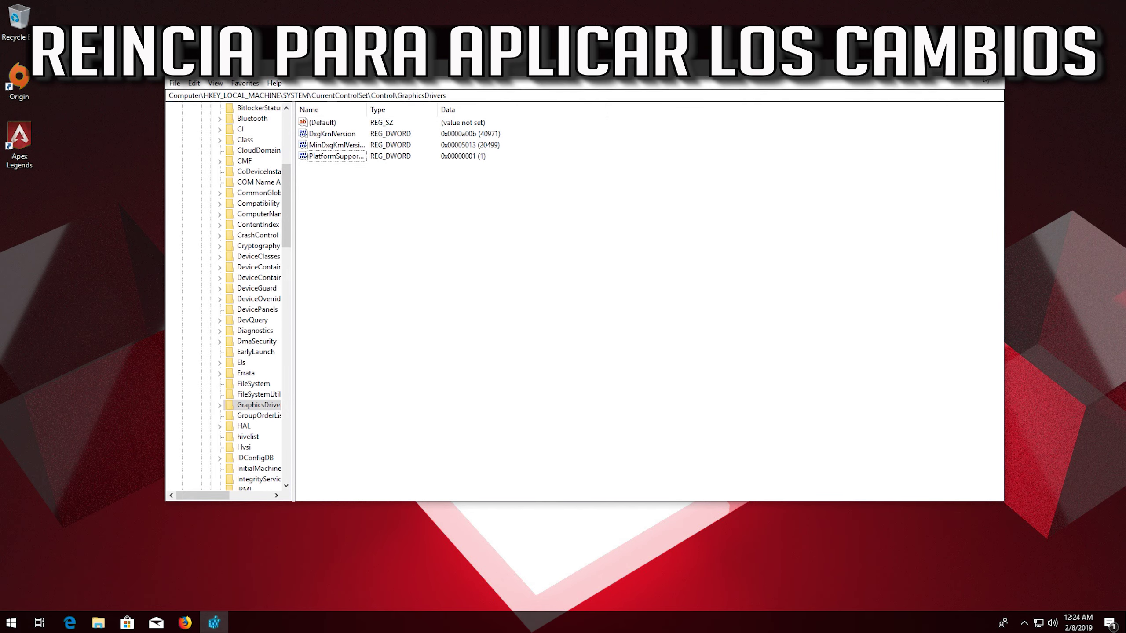
left_click(986, 79)
Step: Restart the computer with the Update and restart option to apply the registry changes
left_click(11, 624)
left_click(12, 597)
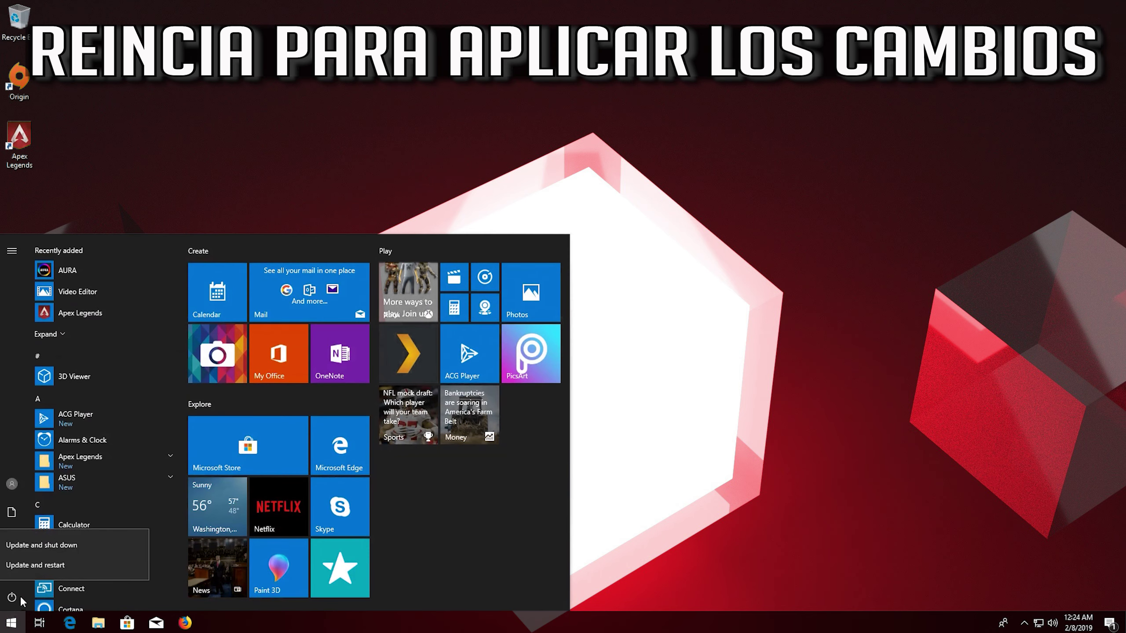
left_click(48, 566)
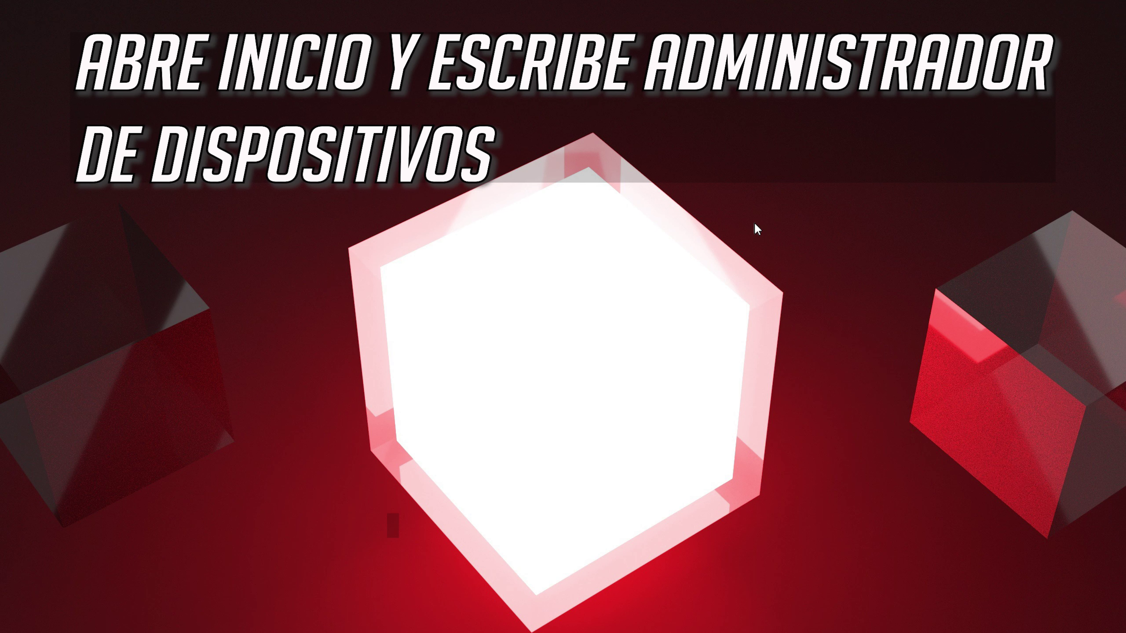
Step: Open Device Manager, enlarge its window and move it toward the middle of the screen
key("super")
type("device manager")
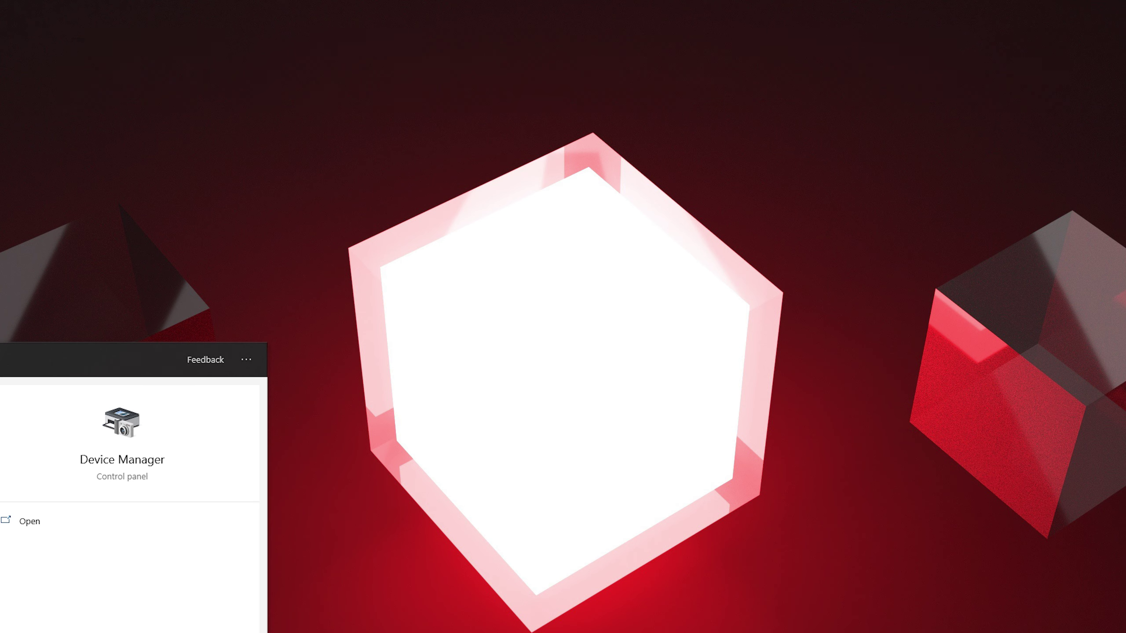
key("Return")
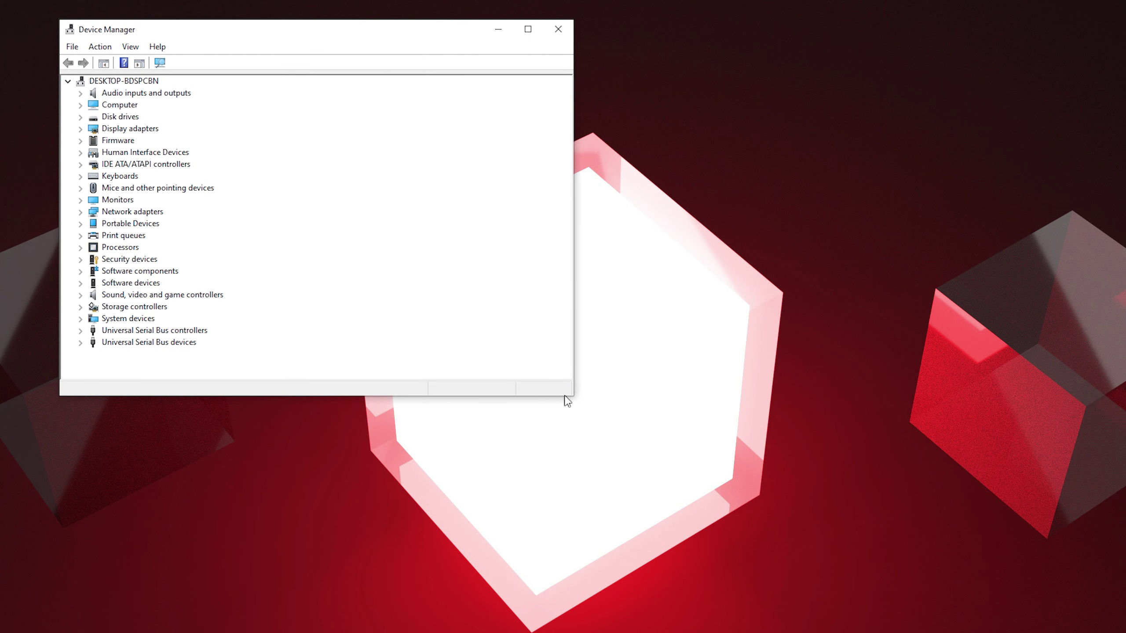
left_click_drag(567, 398, 751, 441)
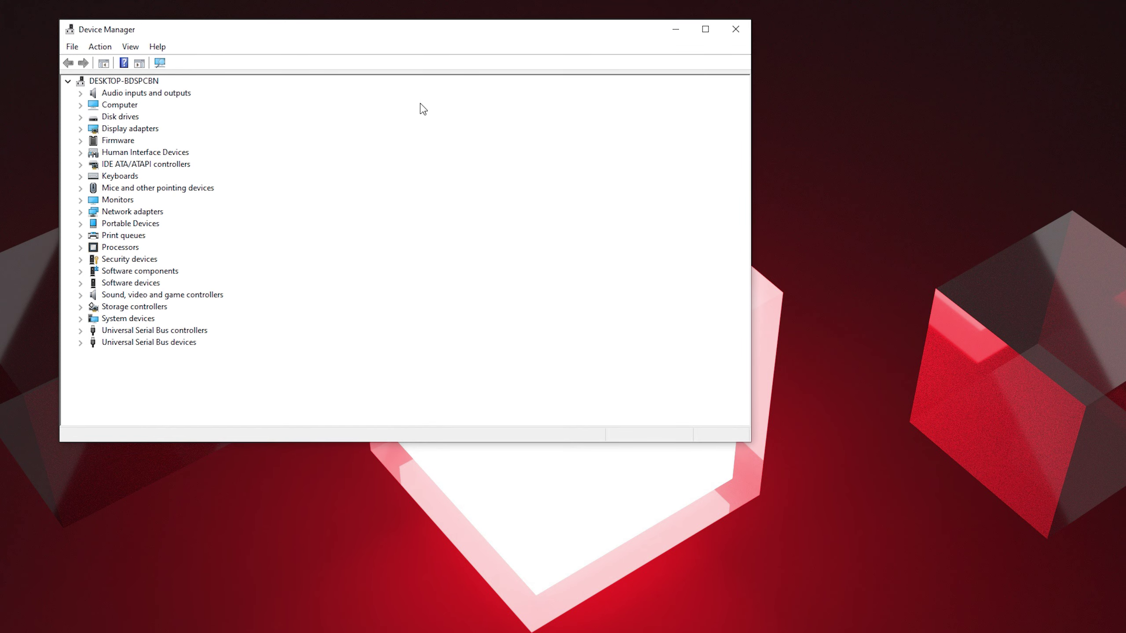
left_click_drag(413, 29, 509, 50)
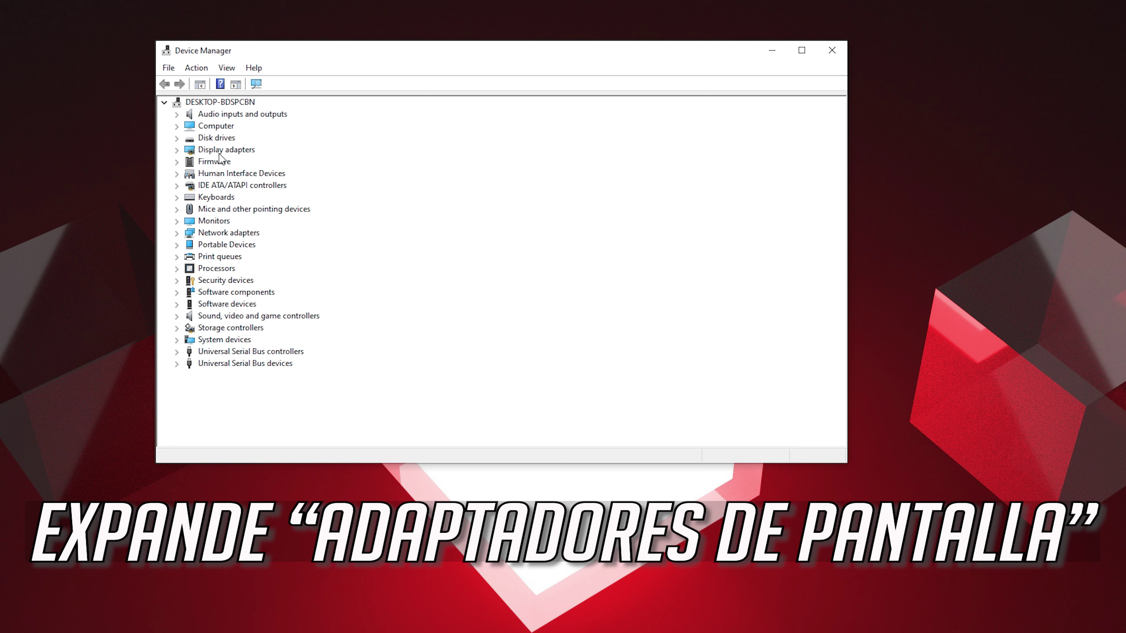
Step: View the driver properties of the NVIDIA GeForce GTX 1080 Ti under Display adapters and close them with OK
left_click(177, 150)
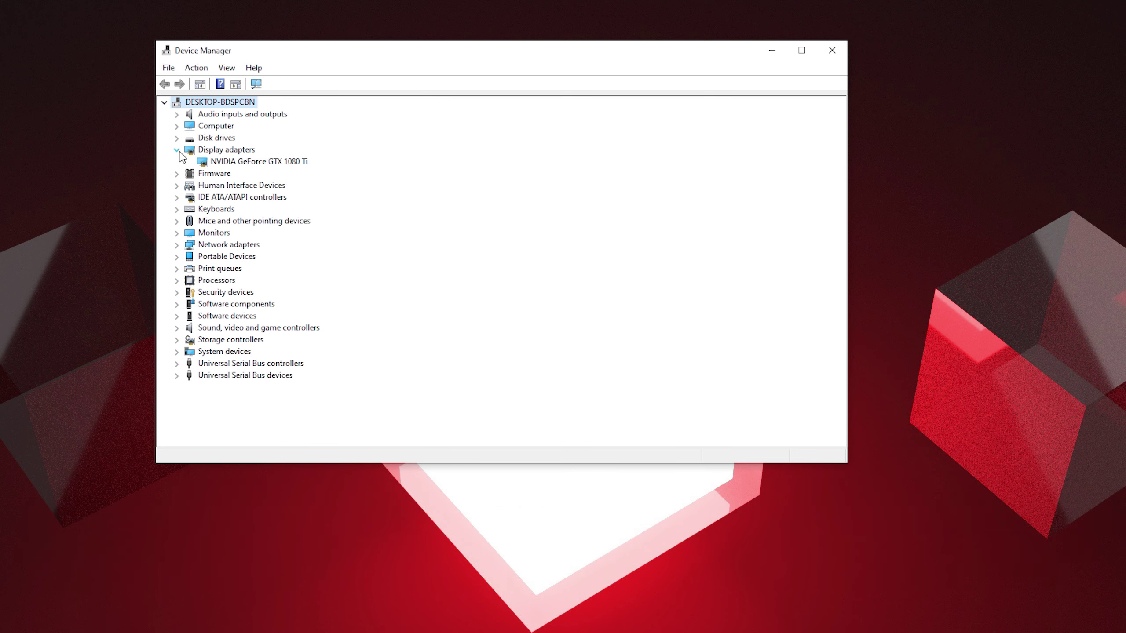
left_click(210, 162)
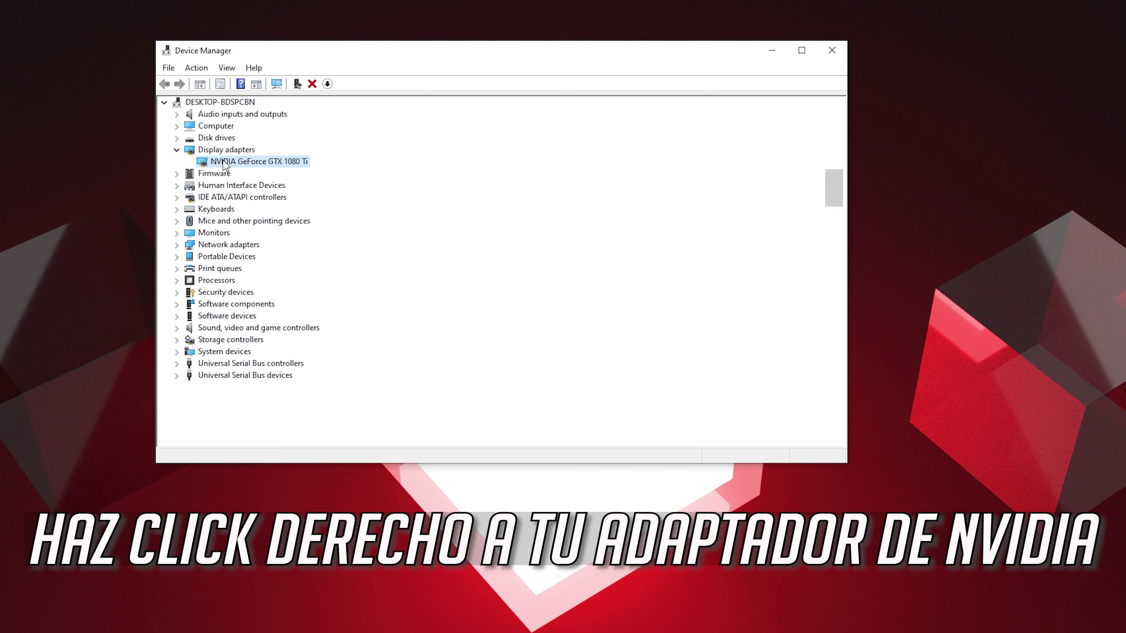
right_click(272, 167)
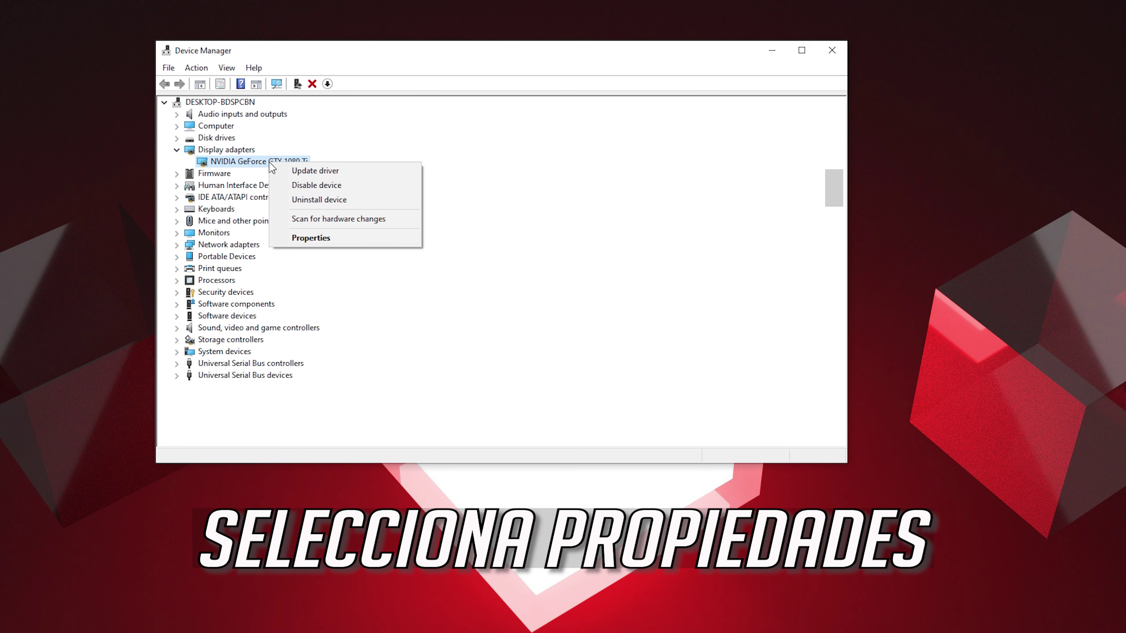
left_click(354, 242)
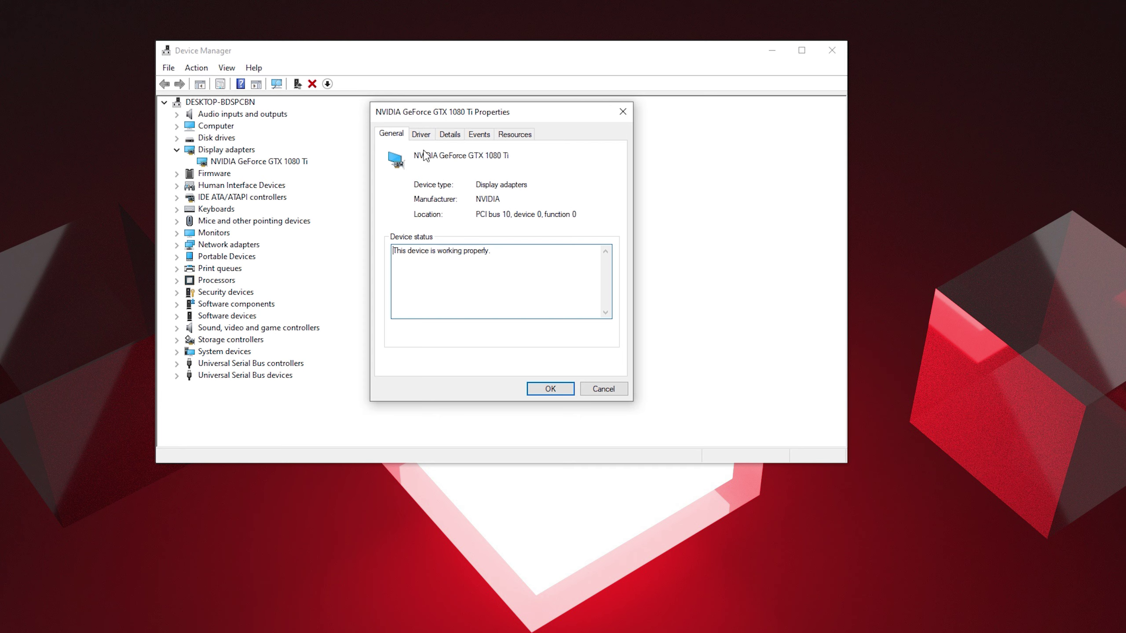
left_click(426, 136)
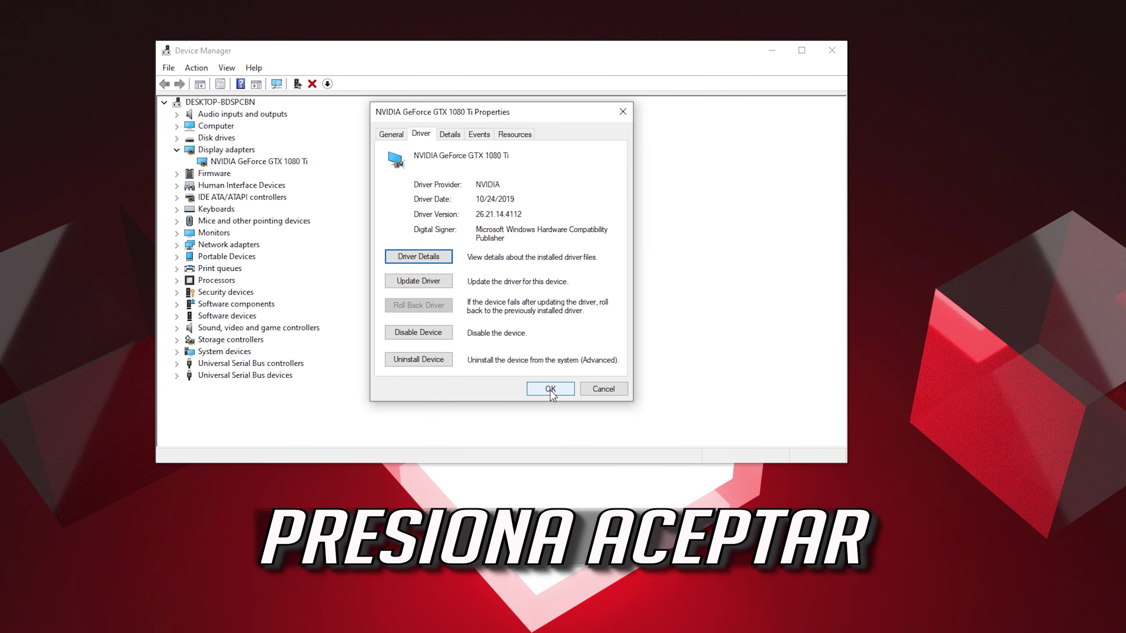
left_click(550, 388)
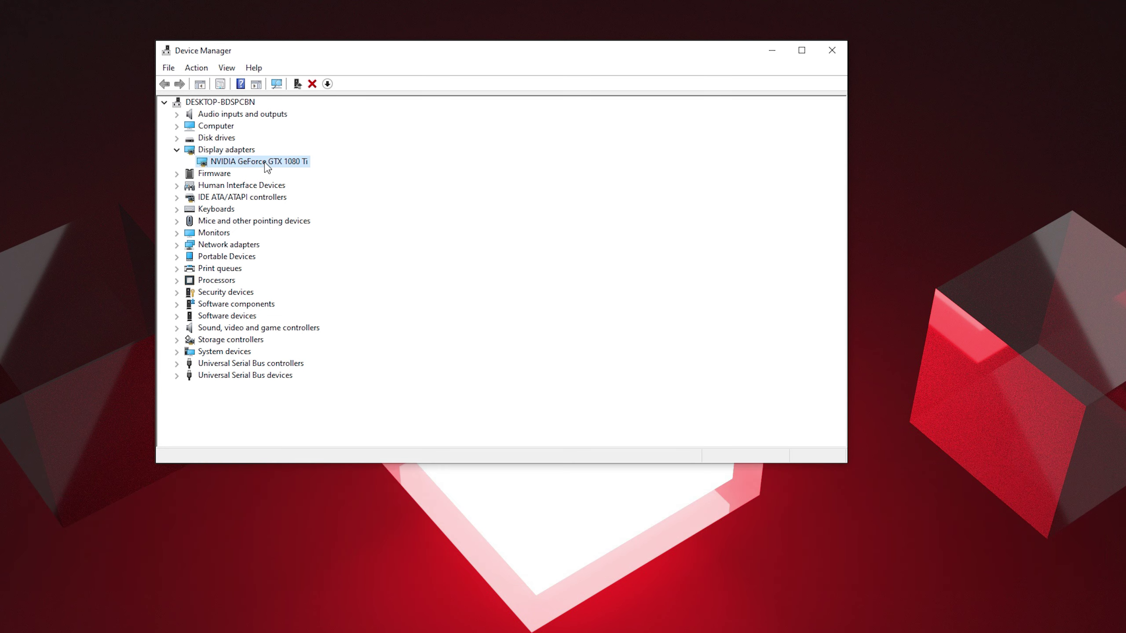
Step: Reopen the NVIDIA GeForce GTX 1080 Ti properties to check its driver and device enable options, and accept the dialog
right_click(265, 163)
left_click(288, 239)
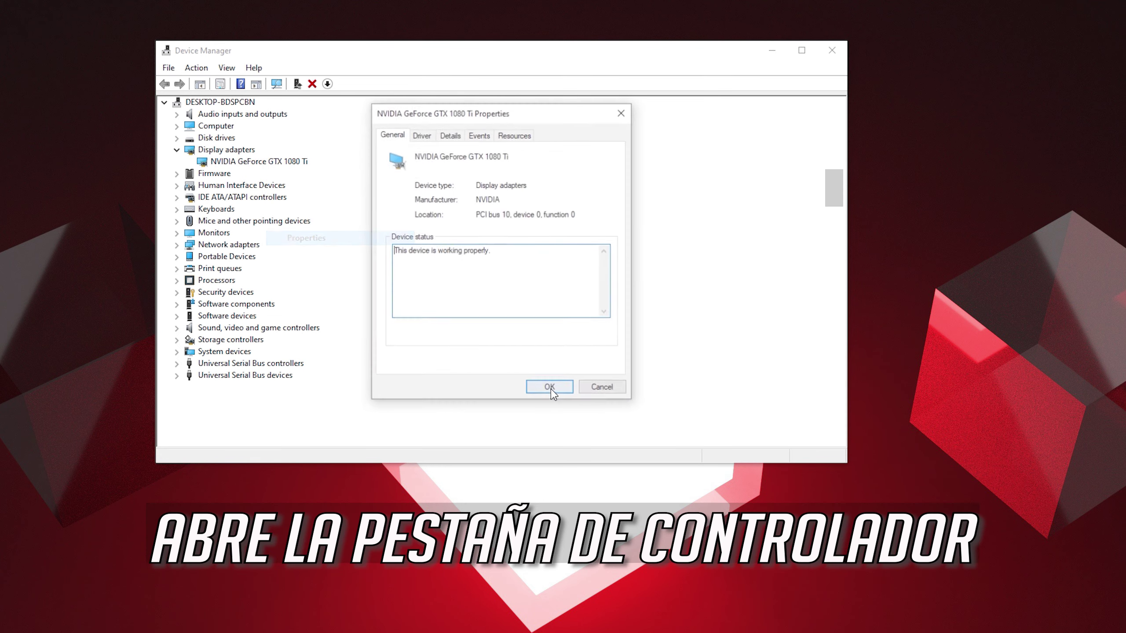
left_click(429, 134)
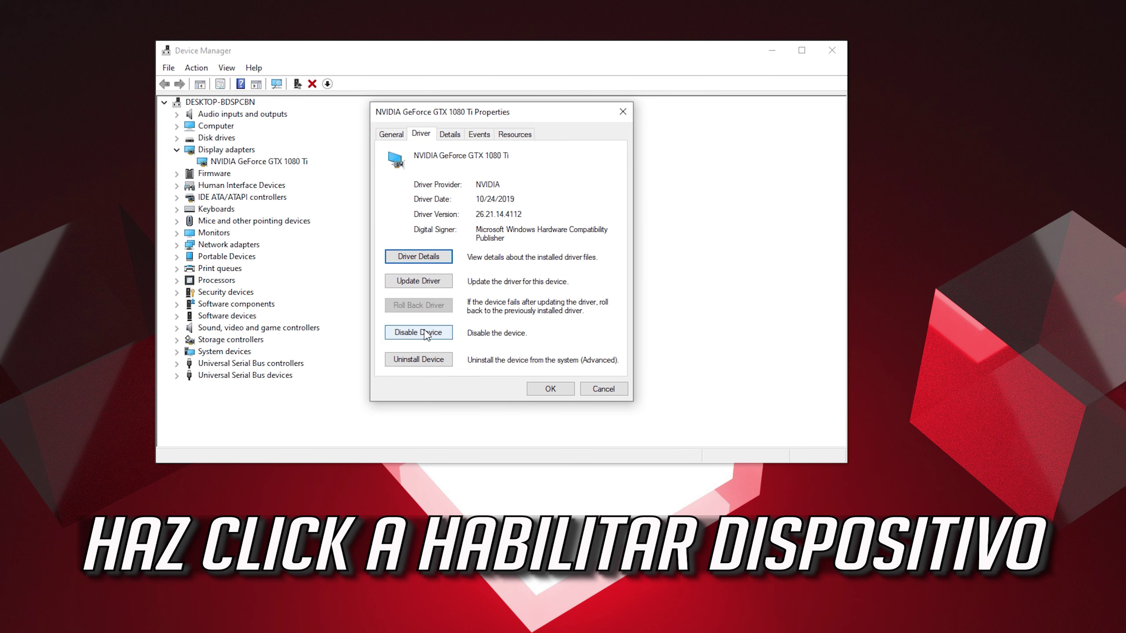
left_click(550, 389)
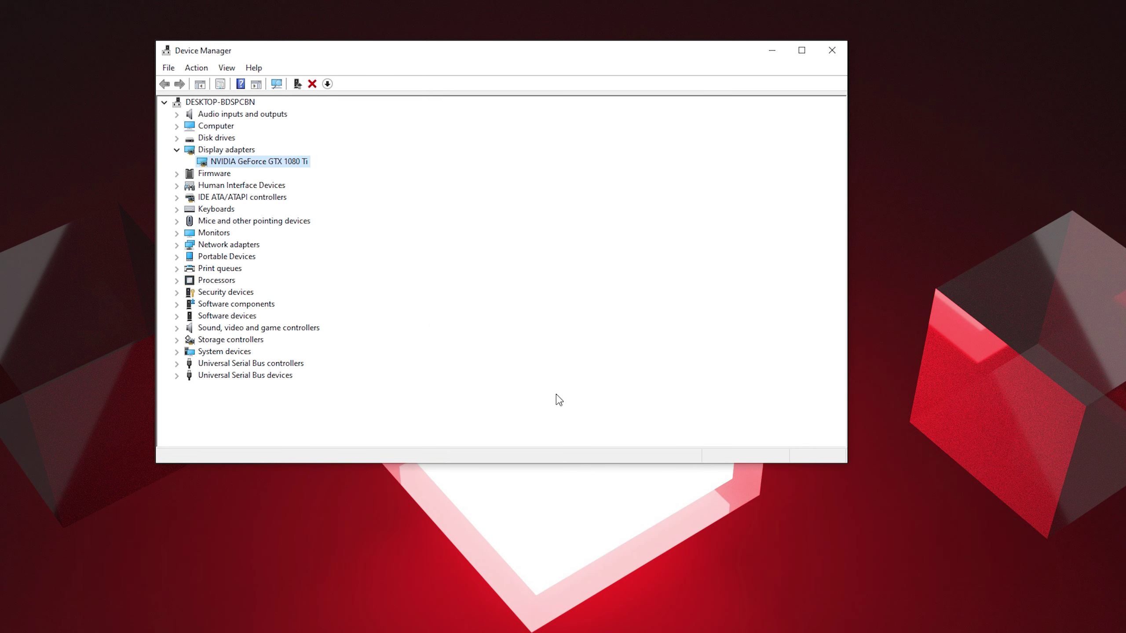